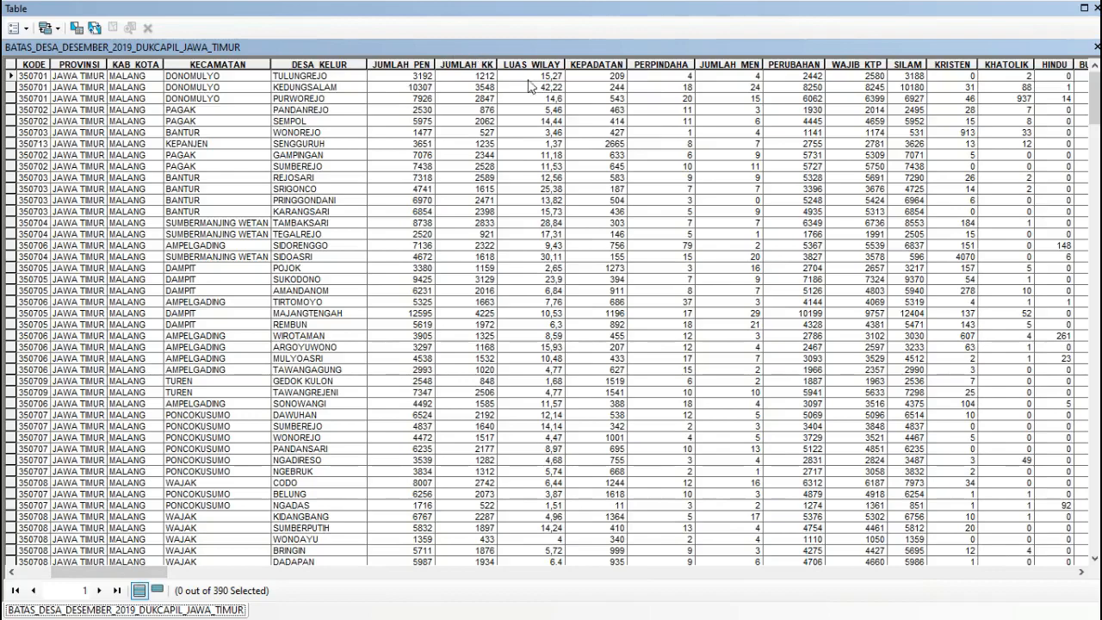
# Step: Close the attribute table of the BATAS_DESA_DESEMBER_2019_DUKCAPIL_JAWA_TIMUR layer and display ArcToolbox
pyautogui.moveTo(141, 572); pyautogui.dragTo(97, 582)
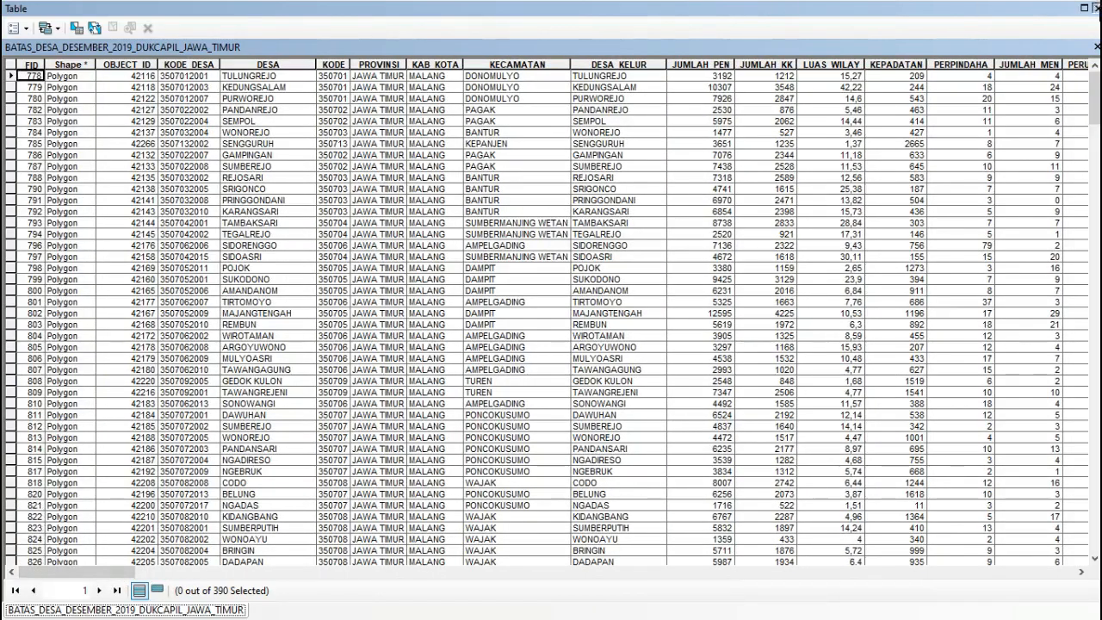
pyautogui.click(1096, 8)
pyautogui.click(103, 162)
pyautogui.click(1096, 147)
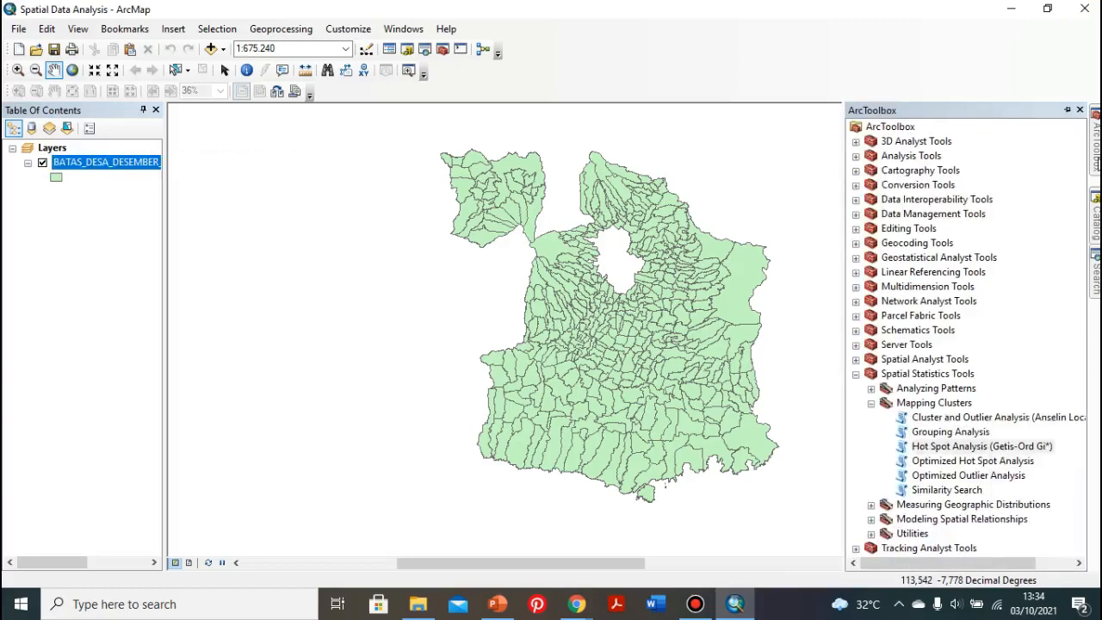
# Step: Open the Hot Spot Analysis (Getis-Ord Gi*) tool from the Mapping Clusters toolset of Spatial Statistics Tools
pyautogui.click(856, 375)
pyautogui.click(856, 374)
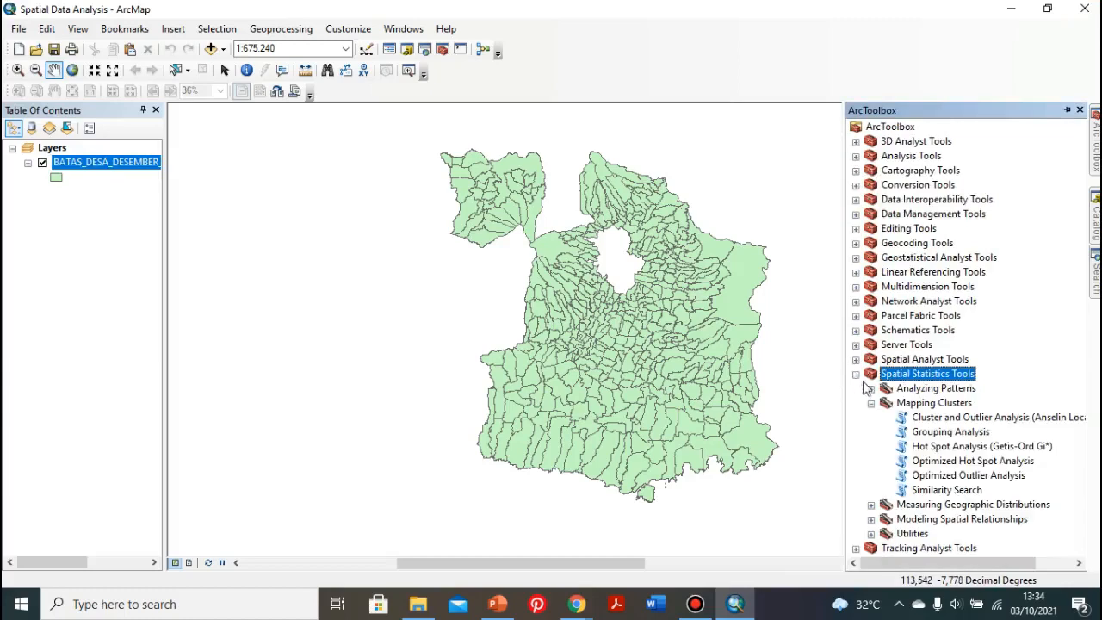
pyautogui.click(872, 403)
pyautogui.click(872, 403)
pyautogui.click(856, 374)
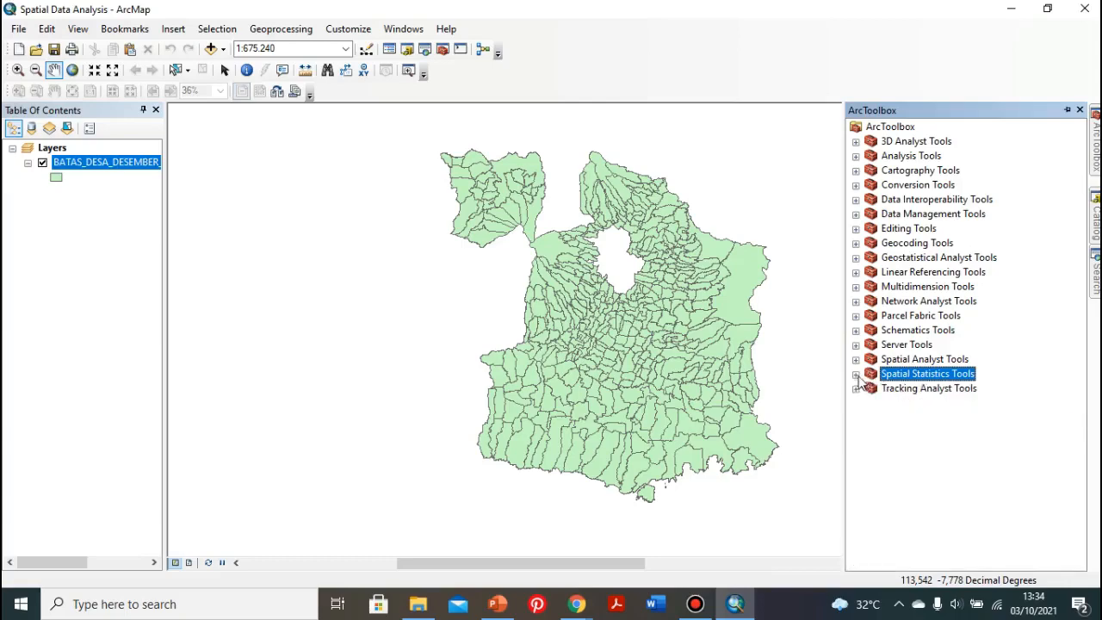
pyautogui.click(856, 375)
pyautogui.click(872, 403)
pyautogui.click(872, 403)
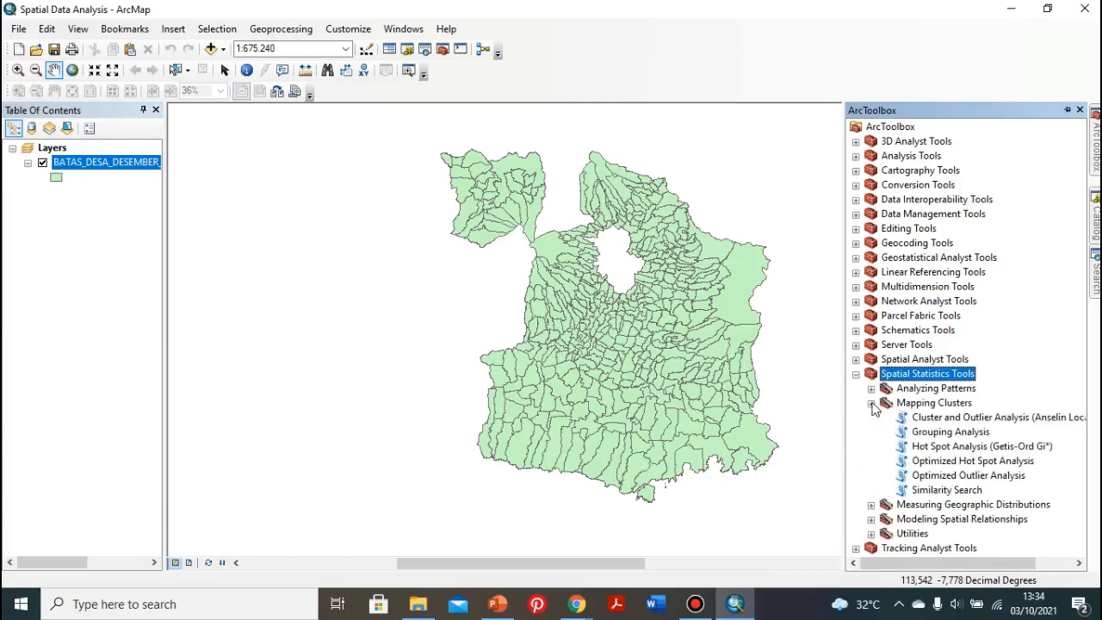
pyautogui.doubleClick(928, 448)
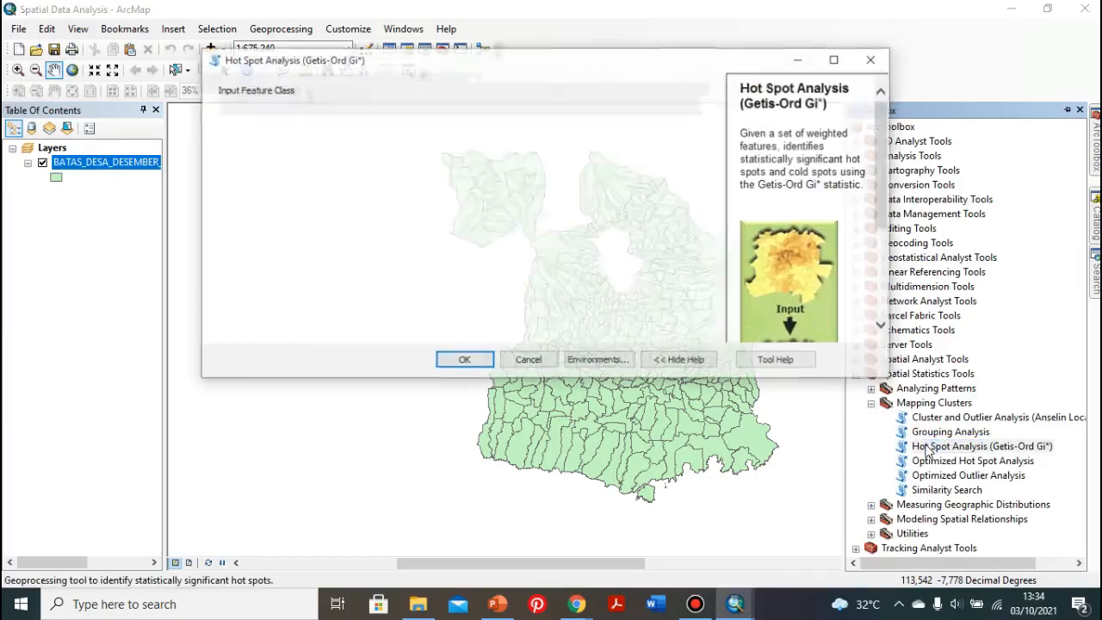
# Step: Close the empty tool dialog, search for "hotspot" and open Hot Spot Analysis (Getis-Ord Gi*) from the results
pyautogui.click(1095, 277)
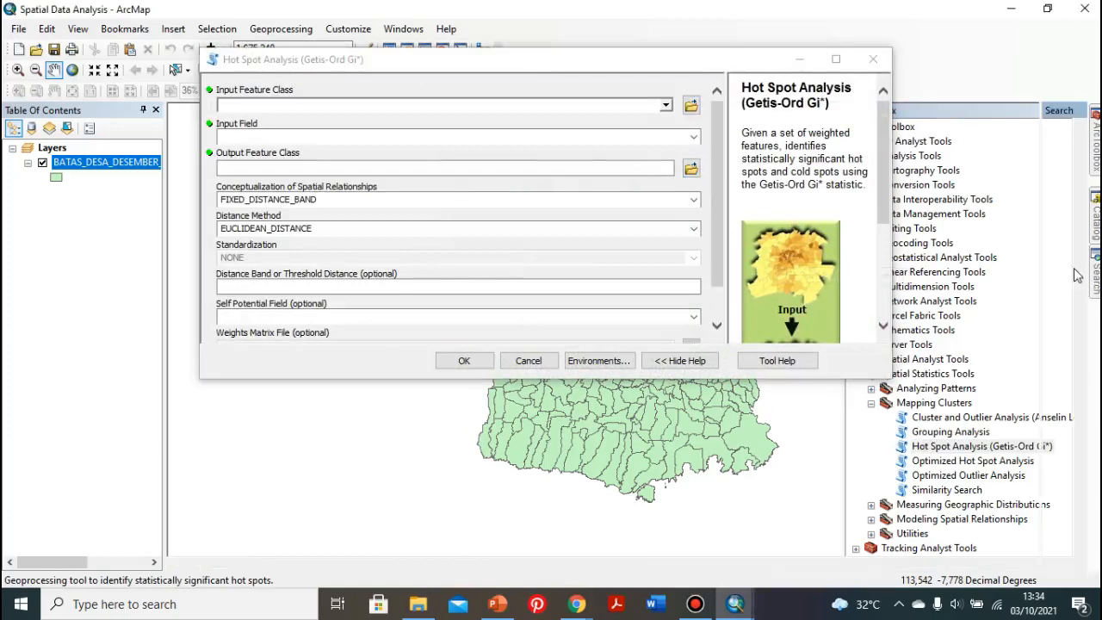
pyautogui.click(873, 59)
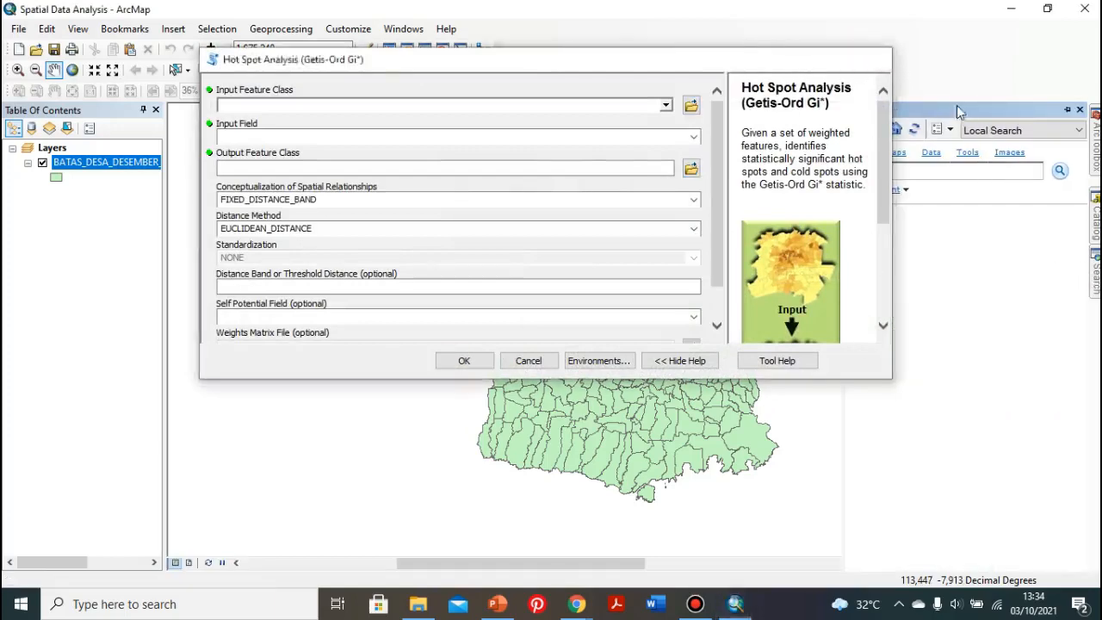
pyautogui.click(910, 174)
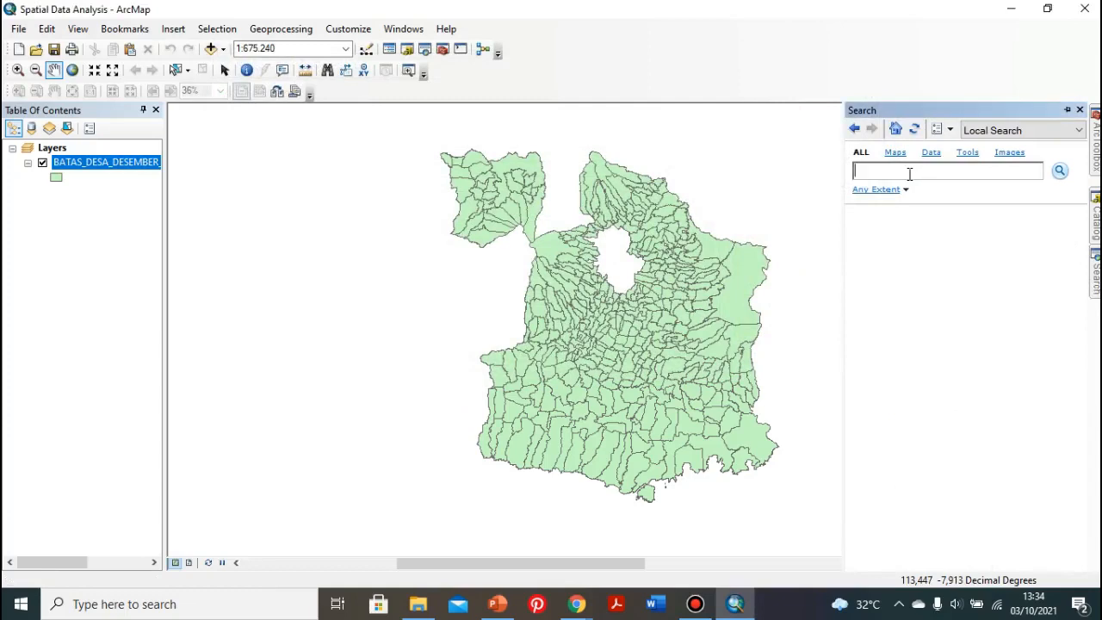
pyautogui.write('hotspot')
pyautogui.press('Return')
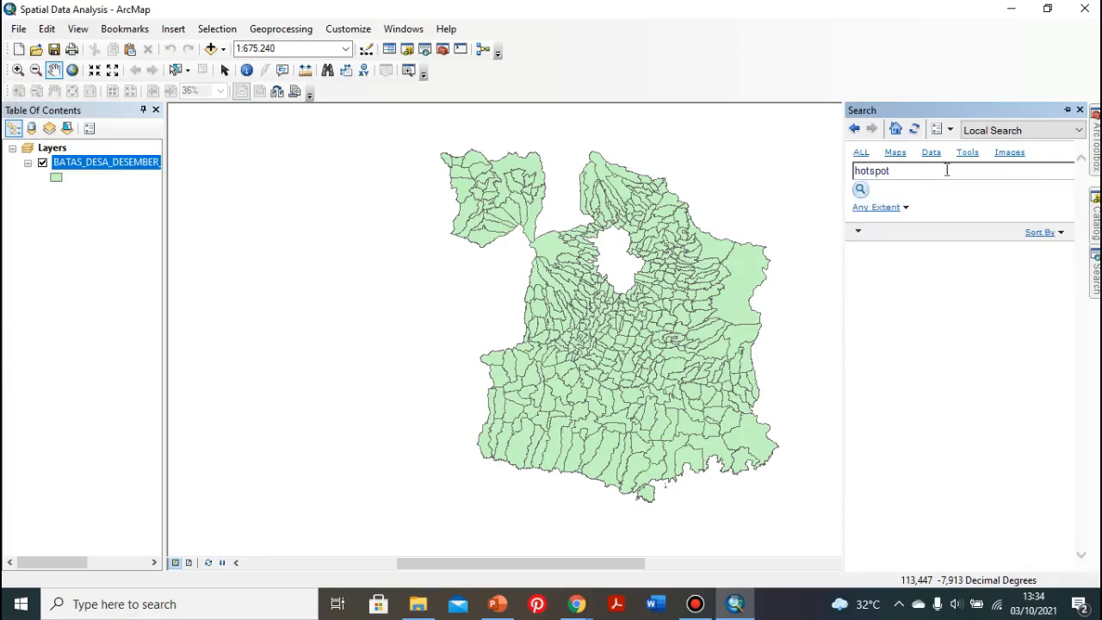
pyautogui.click(927, 231)
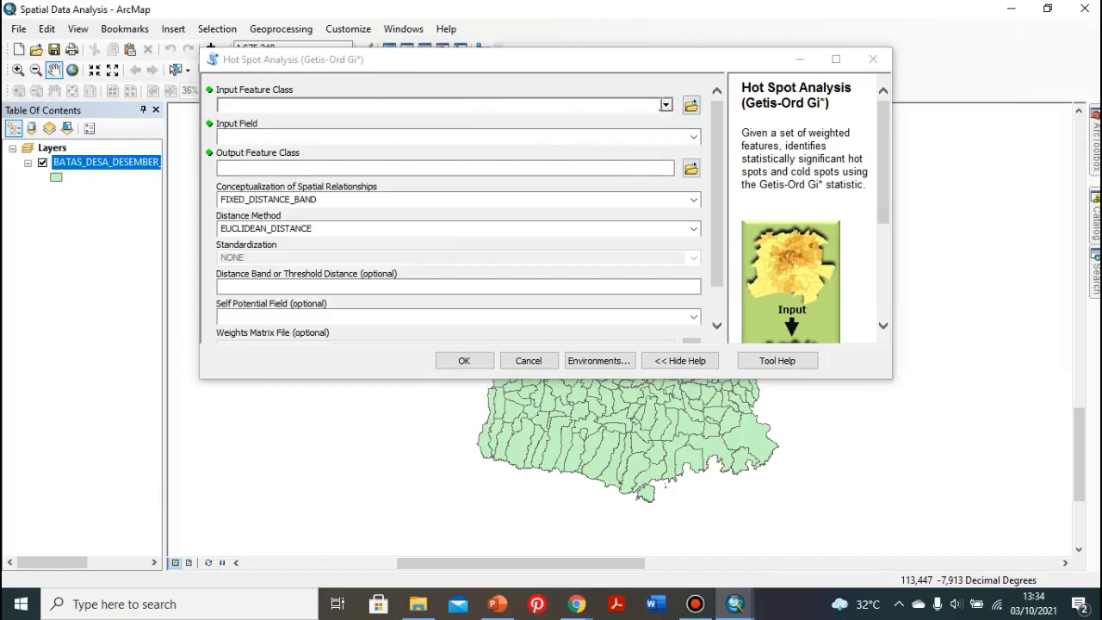
# Step: Set BATAS_DESA_DESEMBER_2019_DUKCAPIL_JAWA_TIMUR as the input feature class and KEPADATAN as the input field
pyautogui.click(666, 106)
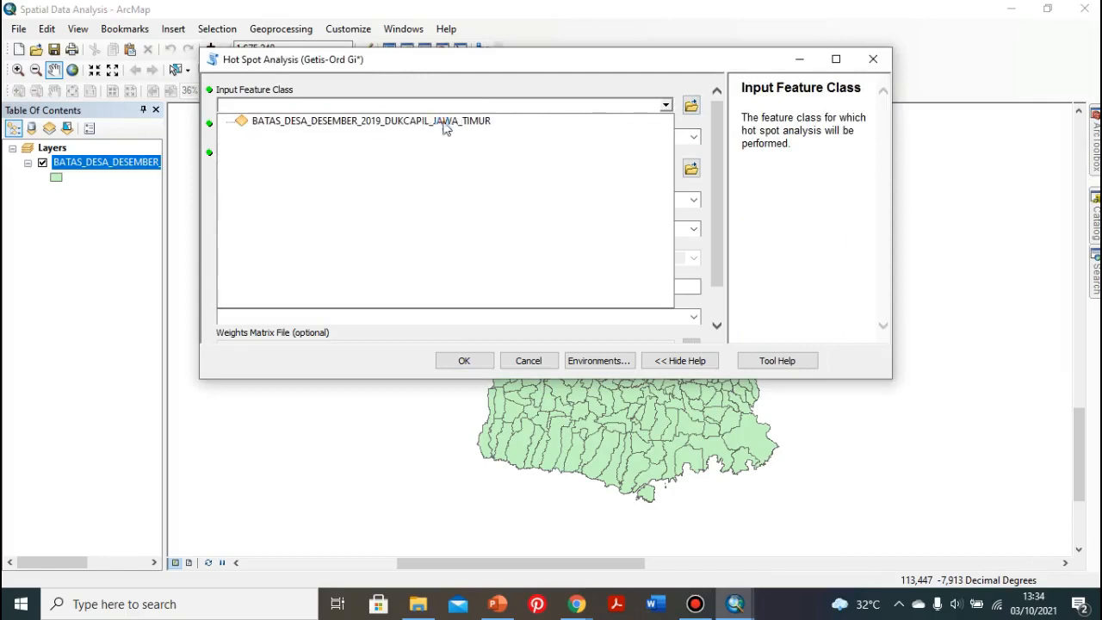
pyautogui.click(445, 128)
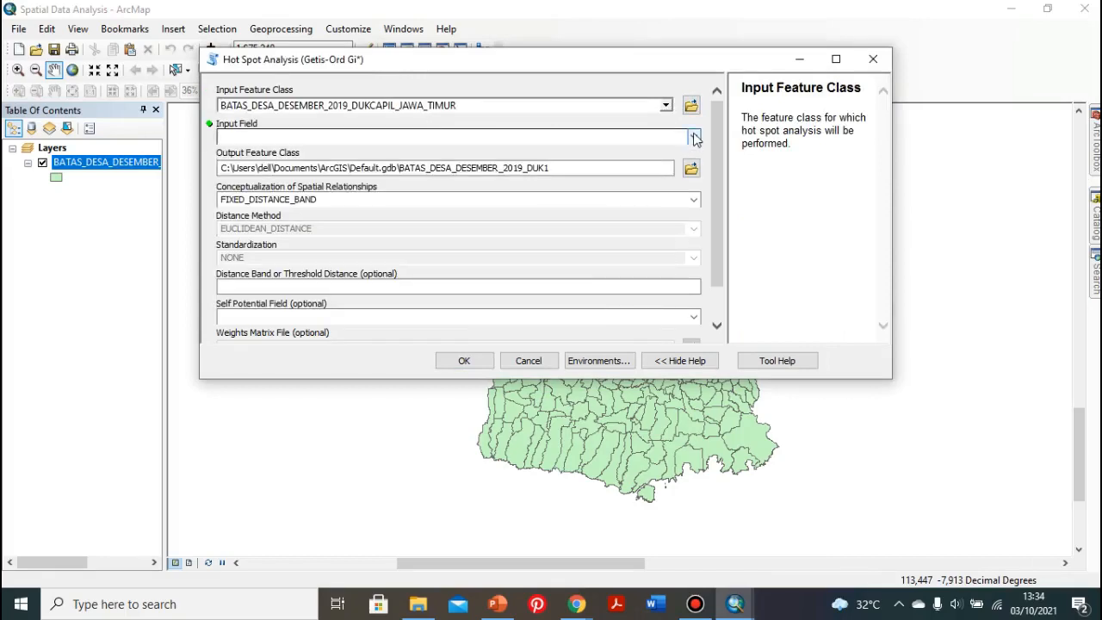
pyautogui.click(694, 139)
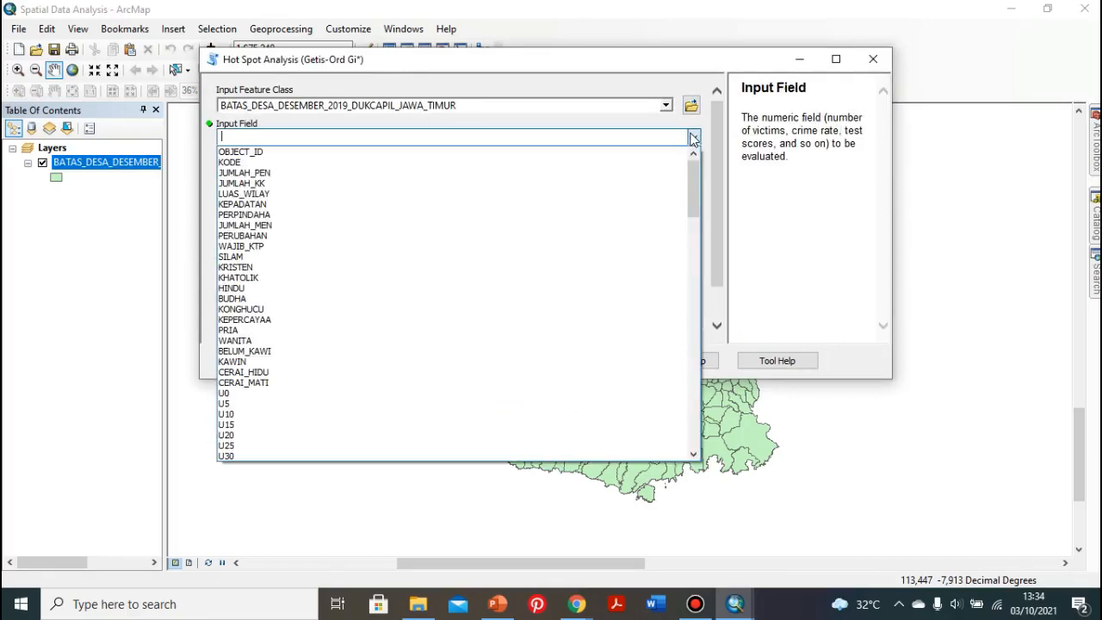
pyautogui.click(245, 204)
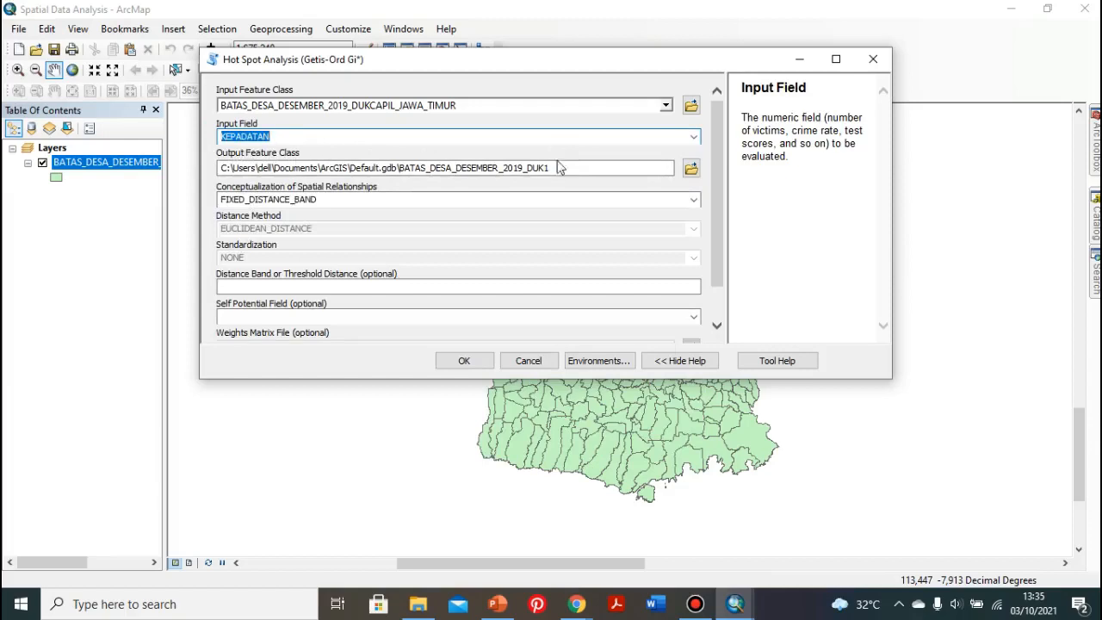
# Step: Save the output feature class under the name hotspot in the trial folder
pyautogui.click(690, 169)
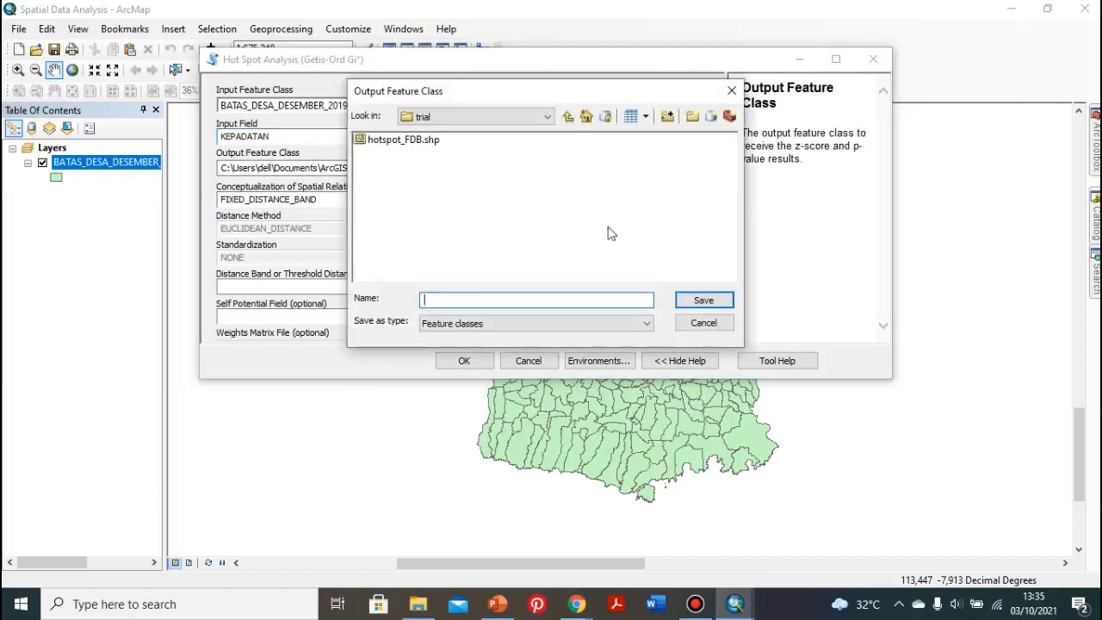
pyautogui.click(486, 115)
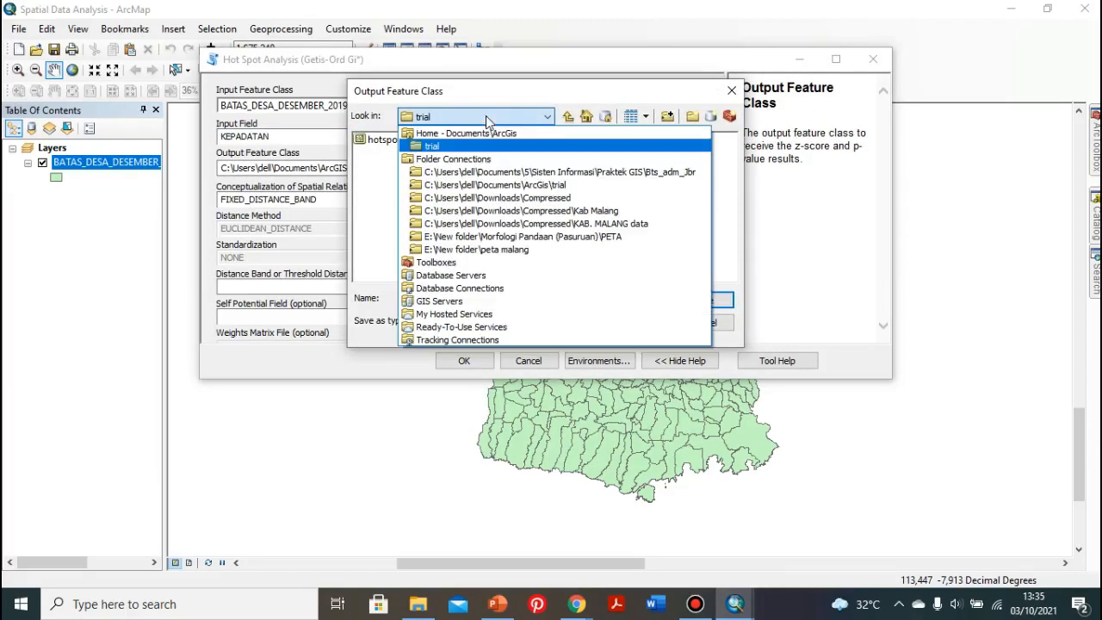
pyautogui.click(486, 116)
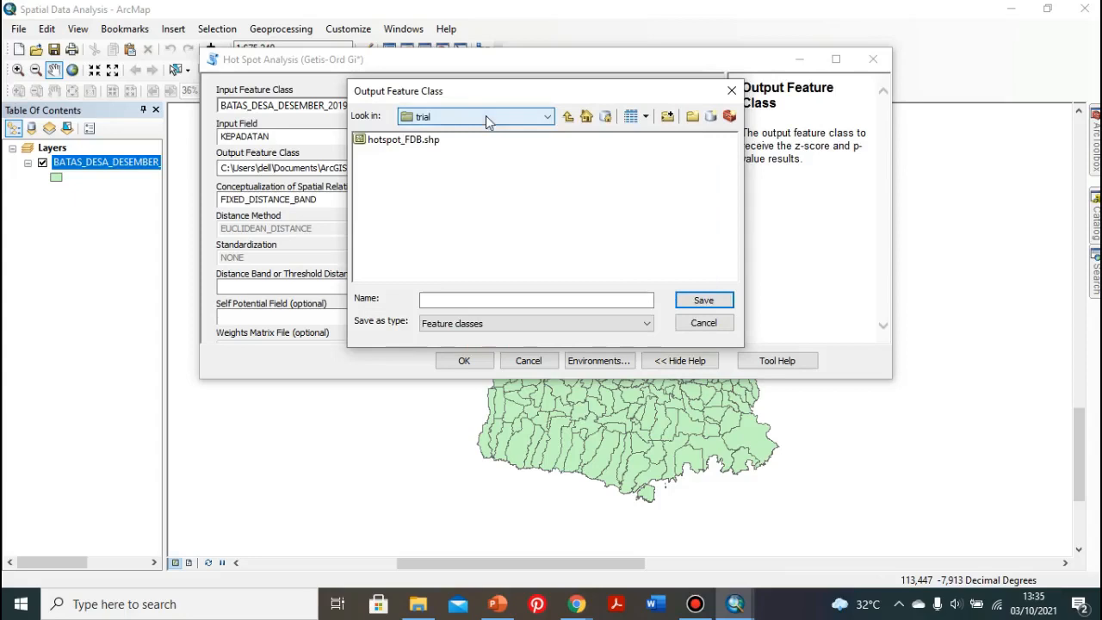
pyautogui.click(461, 300)
pyautogui.write('hotspot')
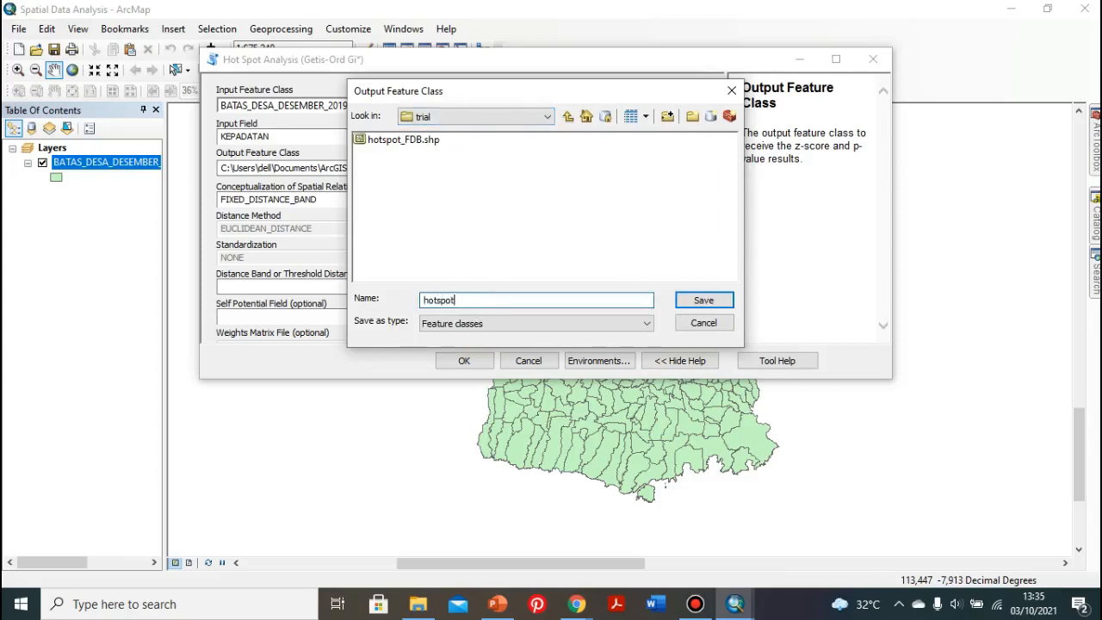
pyautogui.click(697, 302)
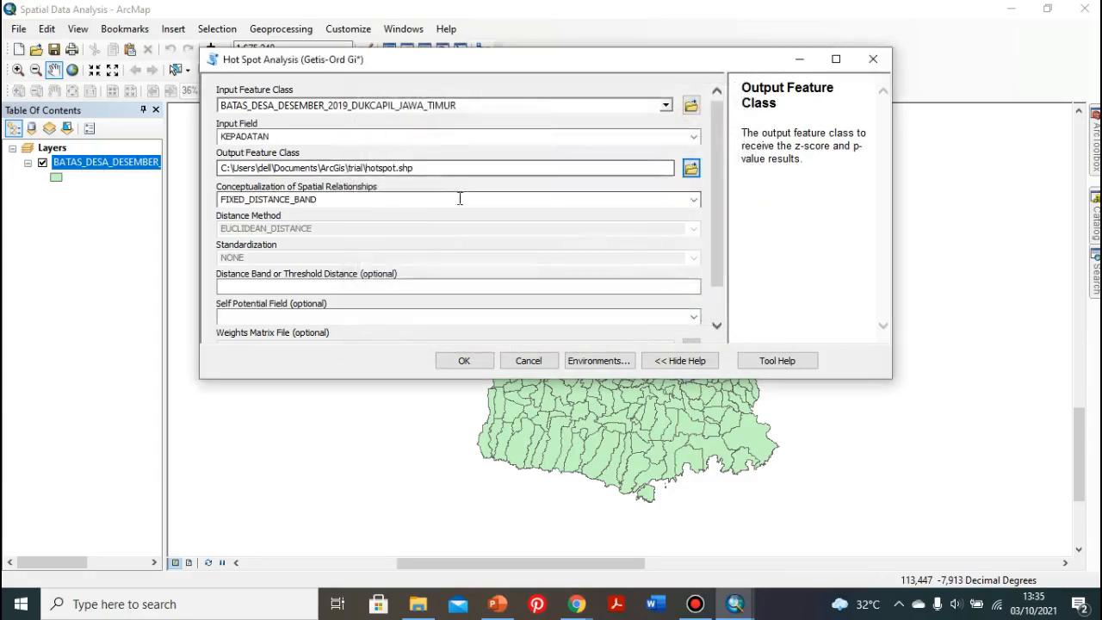
# Step: Examine the spatial relationship options and read the help on INVERSE_DISTANCE and INVERSE_DISTANCE_SQUARED
pyautogui.click(693, 200)
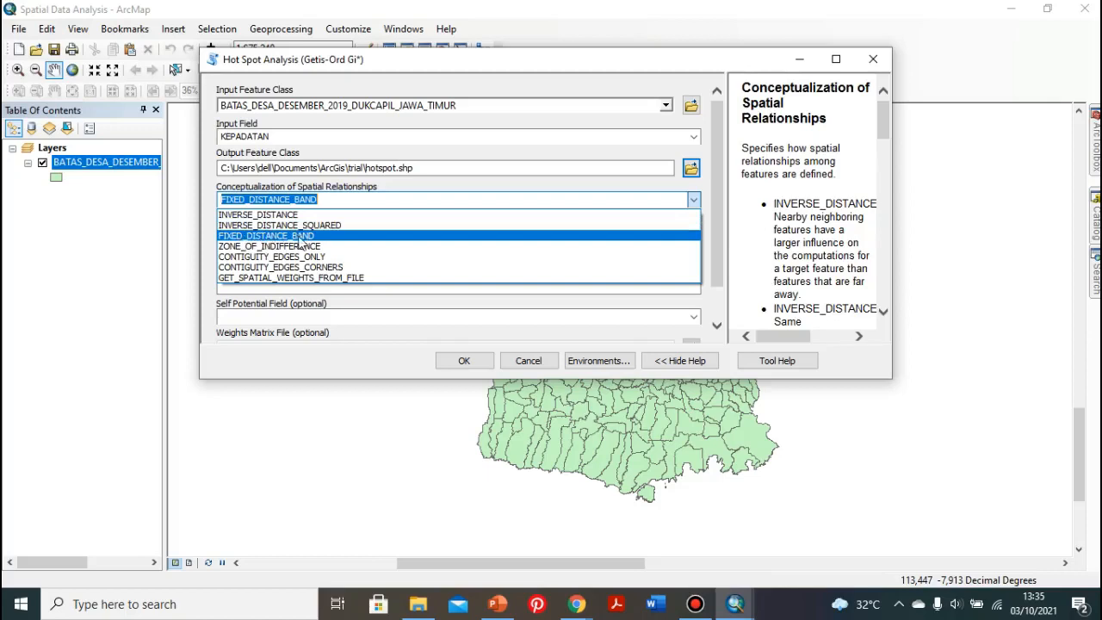
pyautogui.click(771, 339)
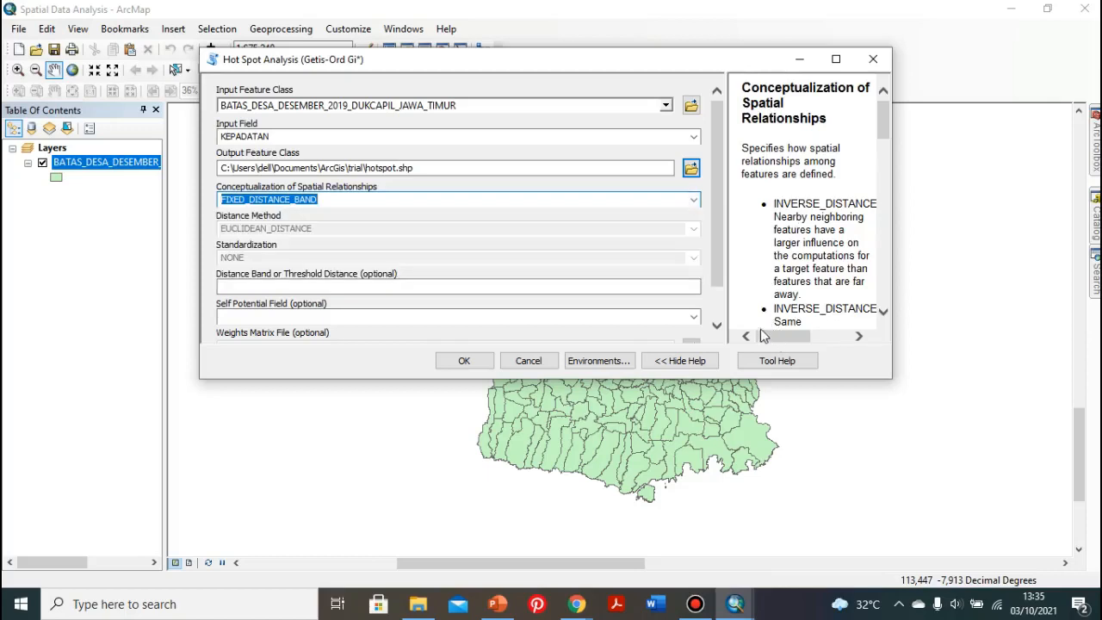
pyautogui.moveTo(772, 343); pyautogui.dragTo(780, 339)
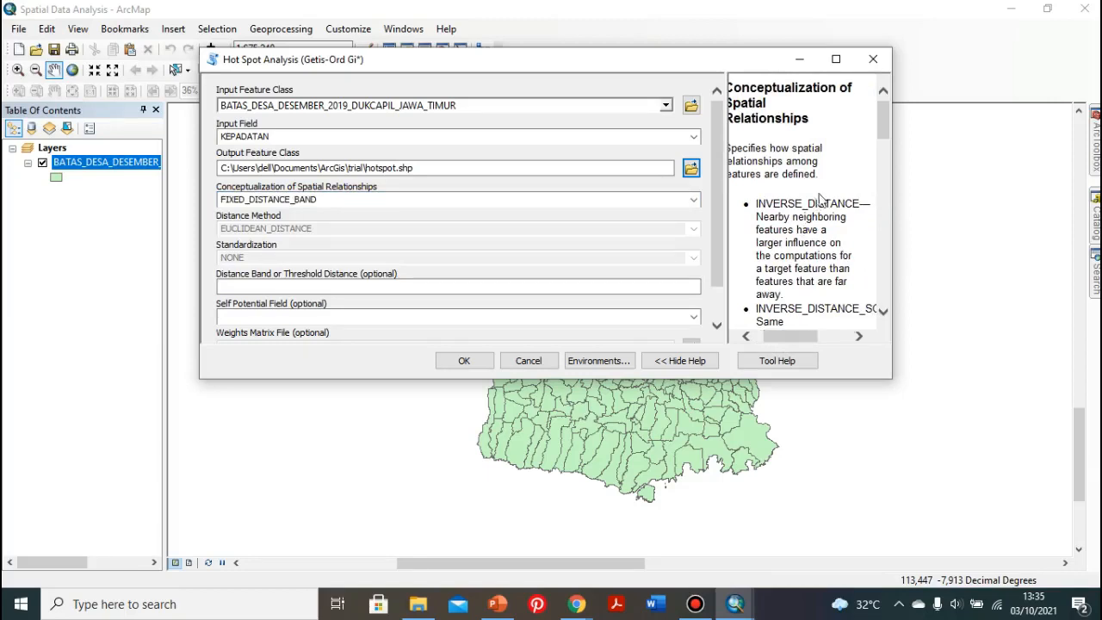
pyautogui.scroll(-4, 823, 194)
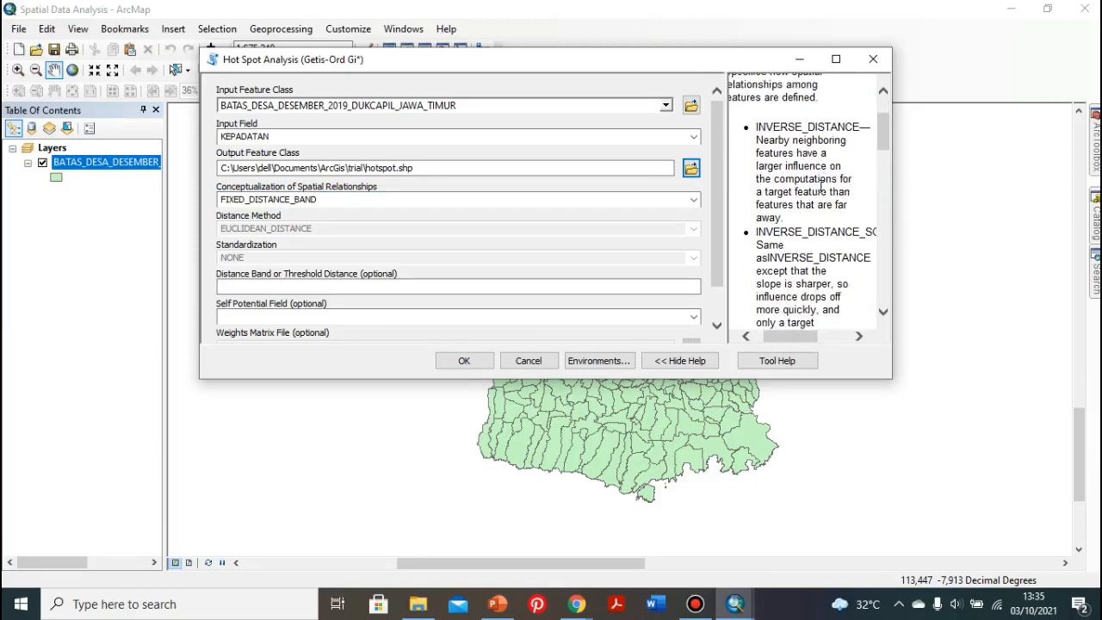
pyautogui.scroll(4, 818, 207)
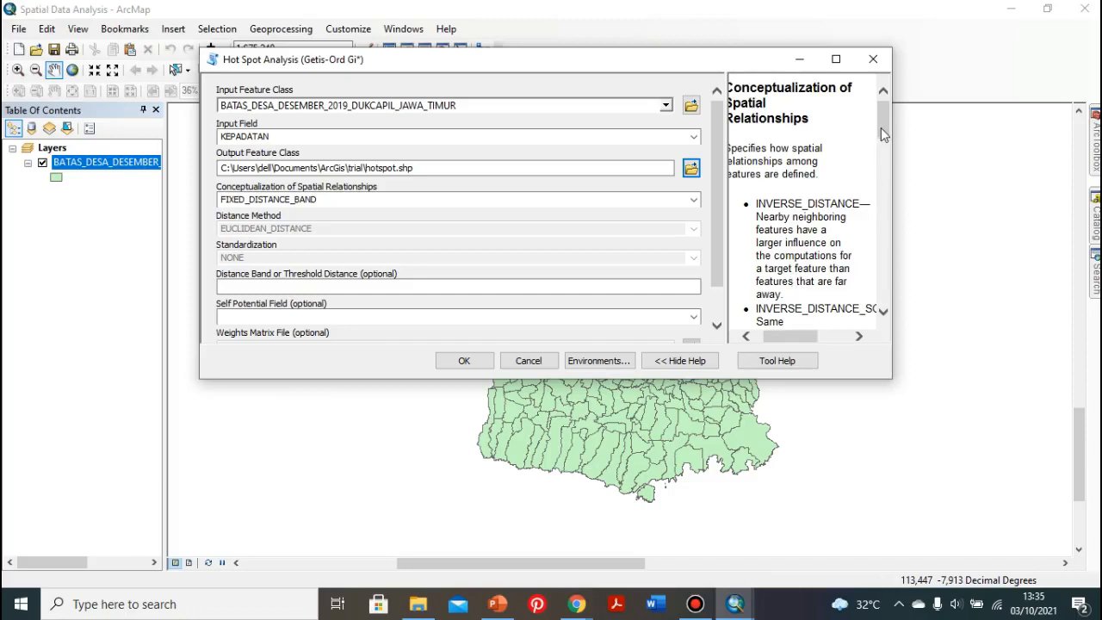
pyautogui.scroll(-2, 881, 128)
pyautogui.moveTo(783, 345); pyautogui.dragTo(806, 344)
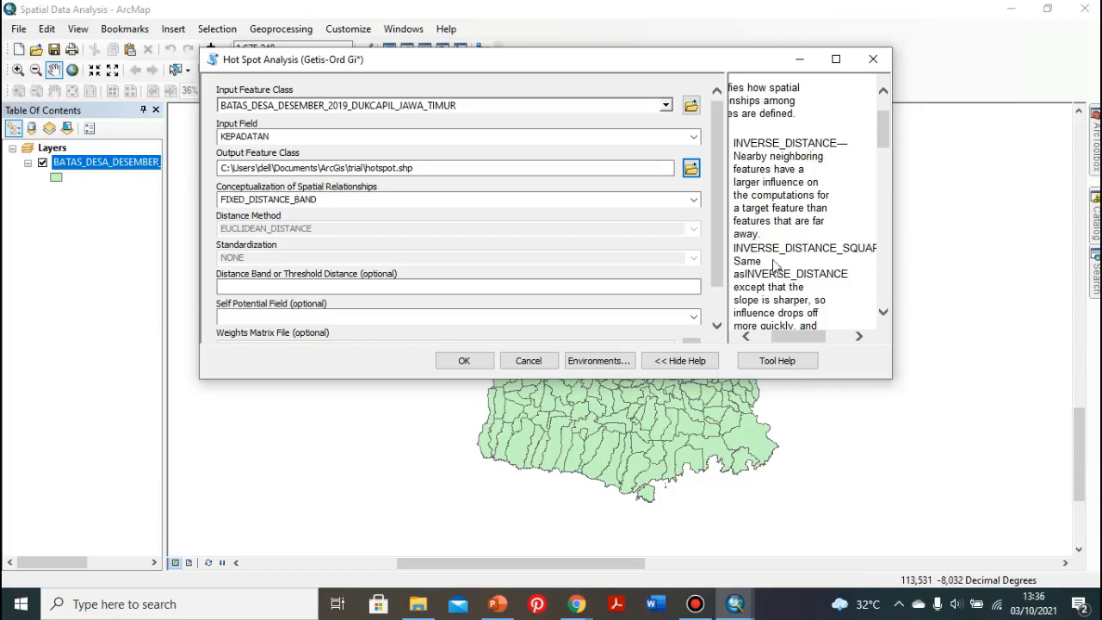
pyautogui.scroll(-1, 779, 263)
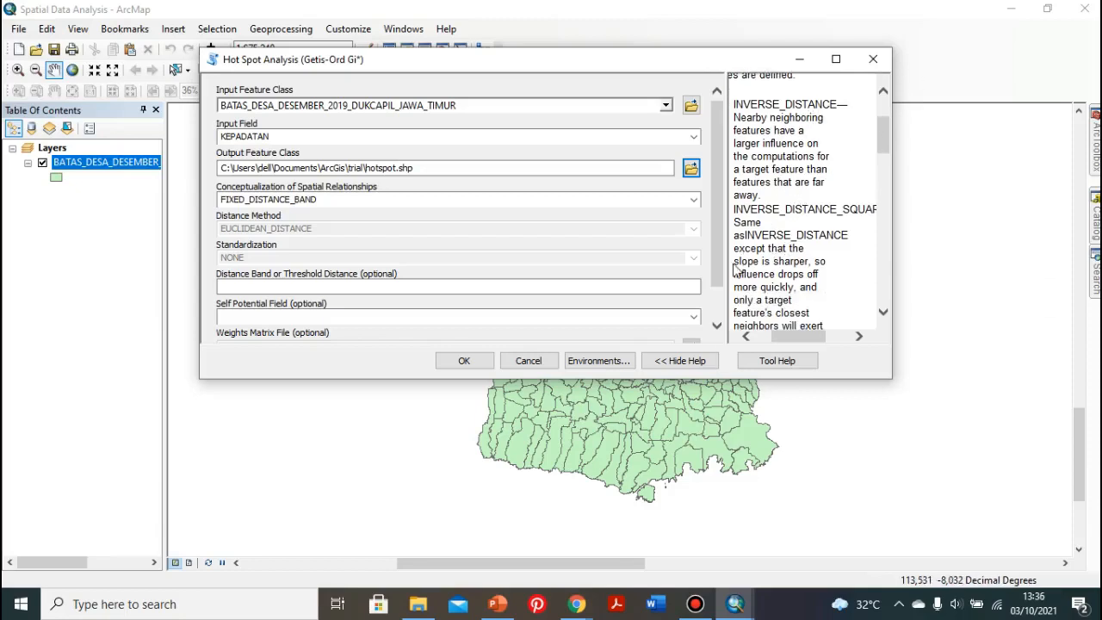
pyautogui.moveTo(734, 261); pyautogui.dragTo(808, 263)
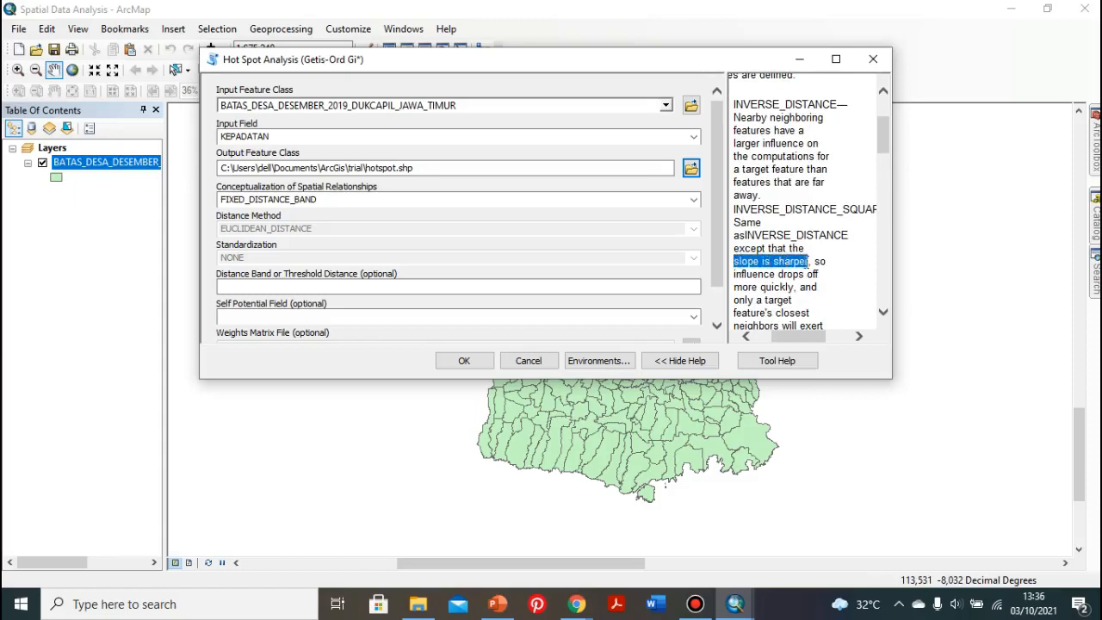
pyautogui.click(776, 273)
pyautogui.moveTo(775, 274); pyautogui.dragTo(807, 274)
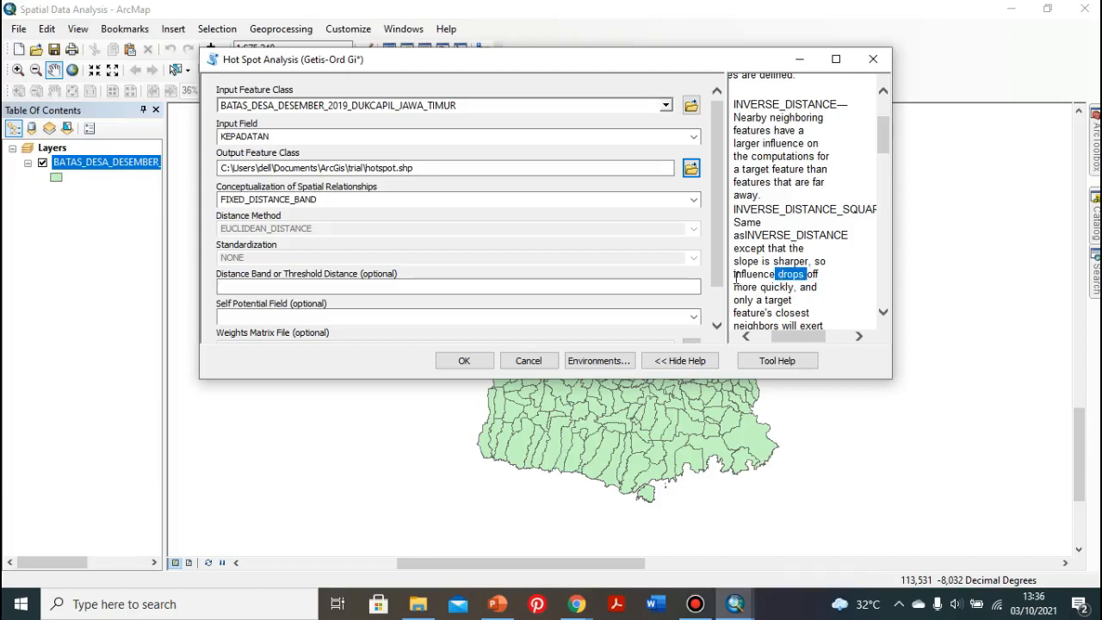
pyautogui.moveTo(736, 276); pyautogui.dragTo(781, 279)
pyautogui.click(761, 292)
pyautogui.scroll(-2, 762, 284)
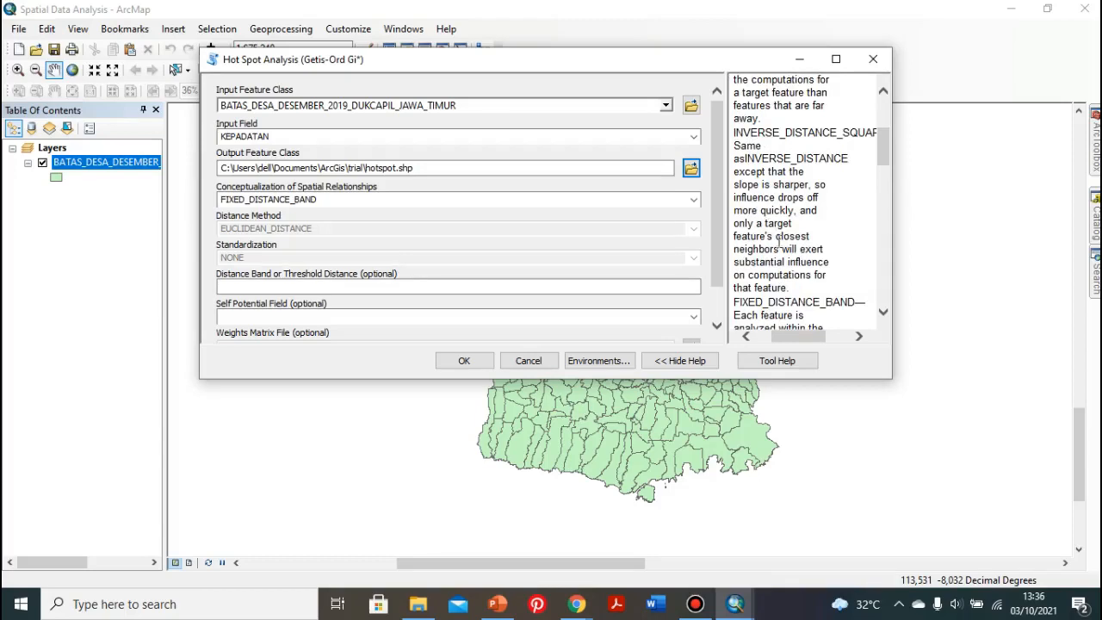
# Step: Read the help description of the FIXED_DISTANCE_BAND option, including how neighbors inside and outside the critical distance are weighted
pyautogui.scroll(-3, 778, 243)
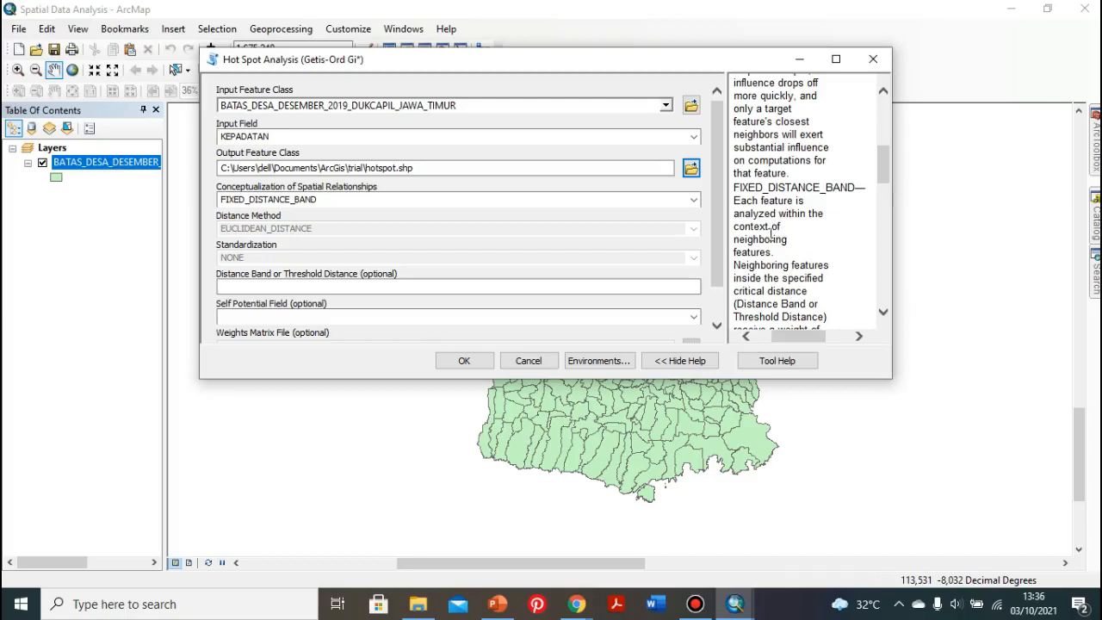
pyautogui.scroll(-1, 773, 248)
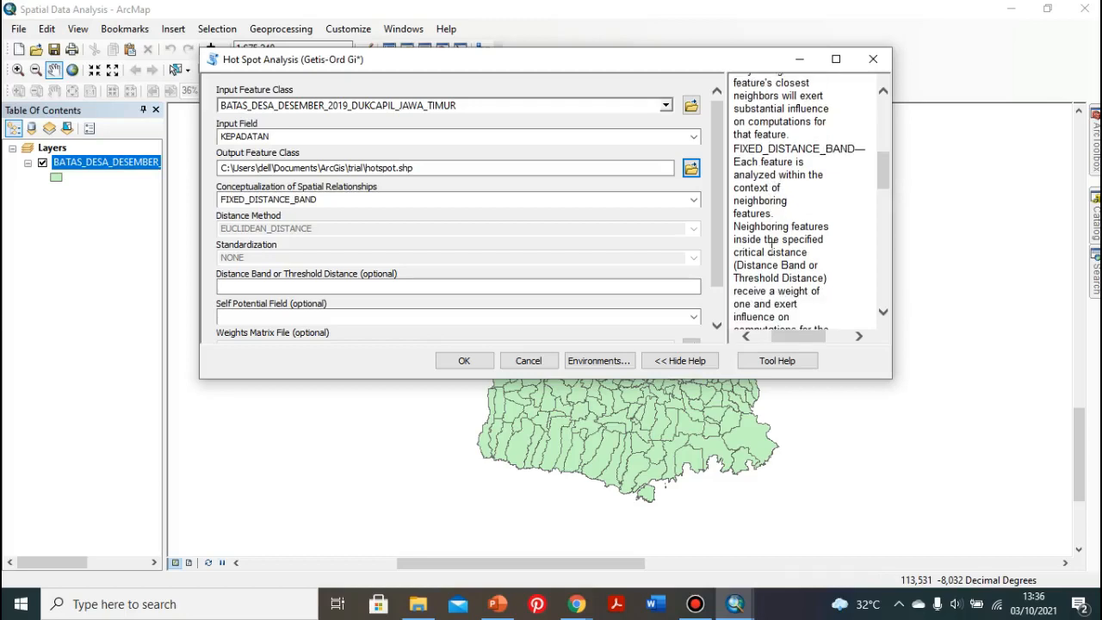
pyautogui.scroll(-1, 778, 248)
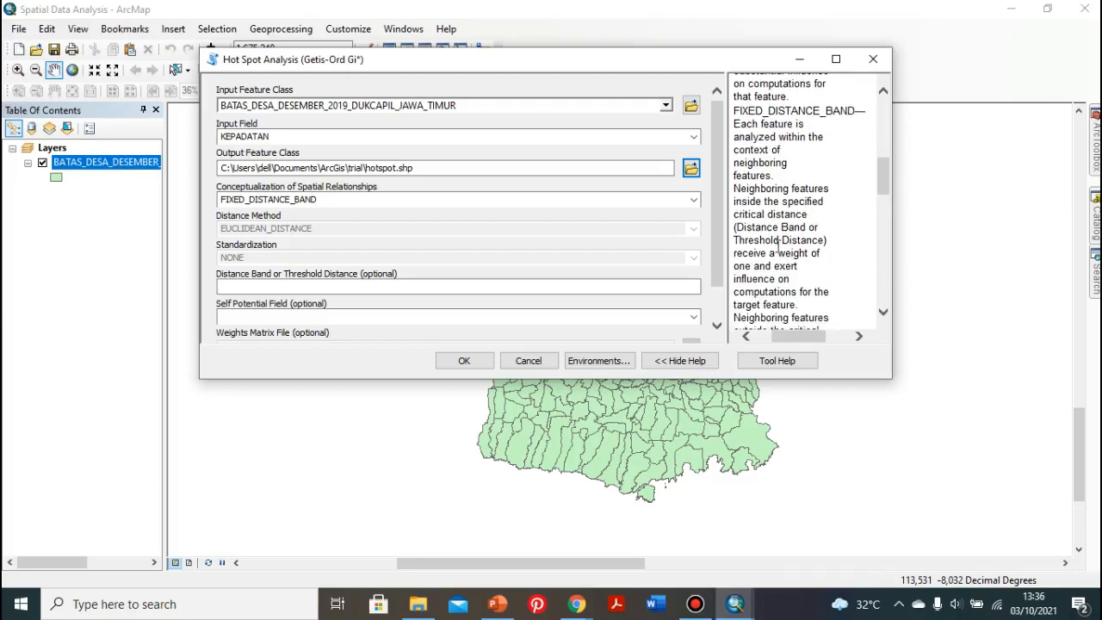
pyautogui.scroll(-1, 781, 253)
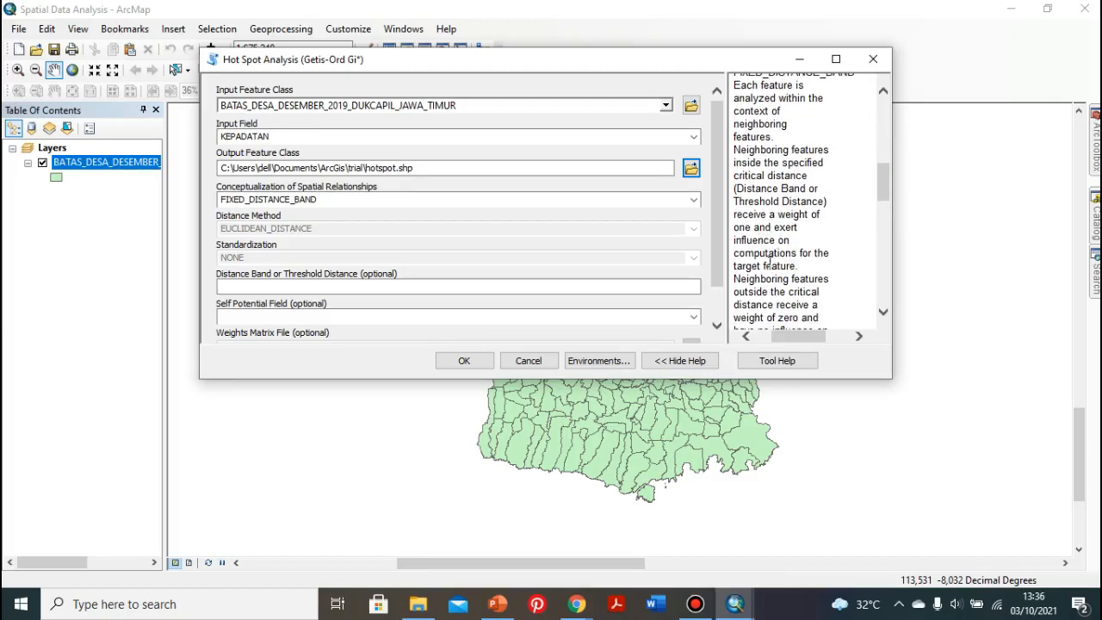
pyautogui.scroll(-1, 778, 261)
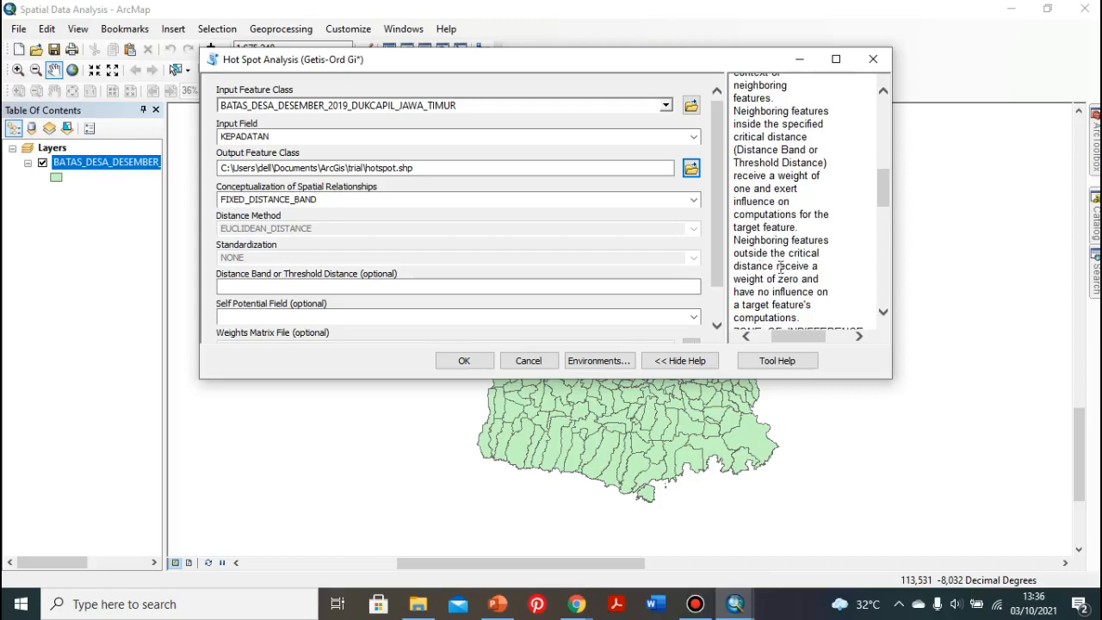
# Step: Set the conceptualization of spatial relationships to INVERSE_DISTANCE and the distance method to EUCLIDEAN_DISTANCE
pyautogui.moveTo(742, 292); pyautogui.dragTo(796, 291)
pyautogui.click(786, 306)
pyautogui.scroll(-1, 769, 310)
pyautogui.scroll(9, 769, 293)
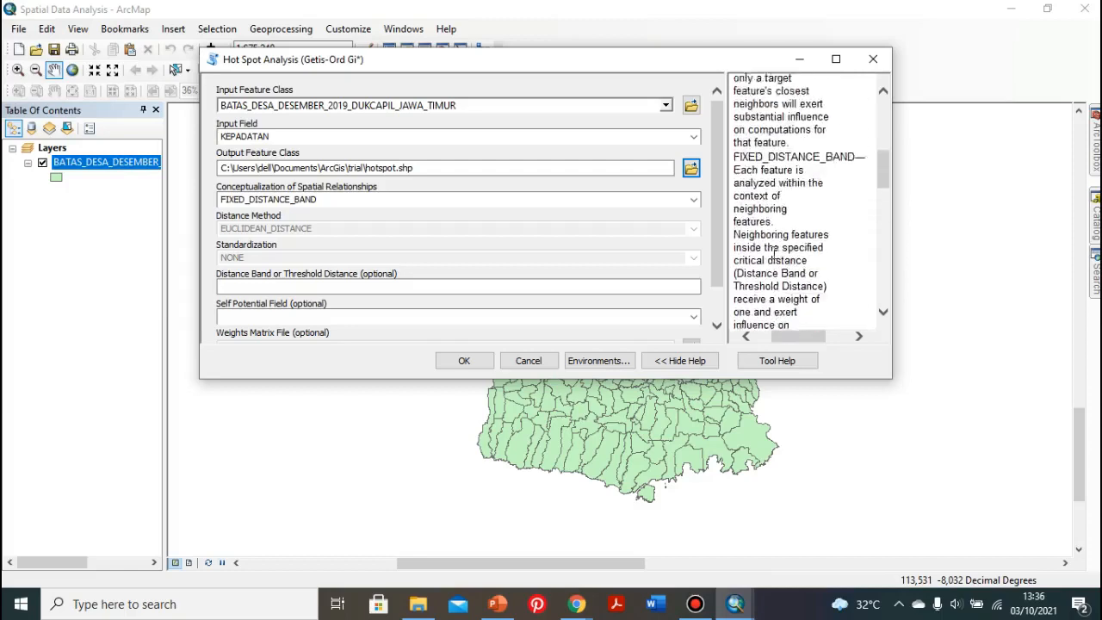
pyautogui.click(693, 198)
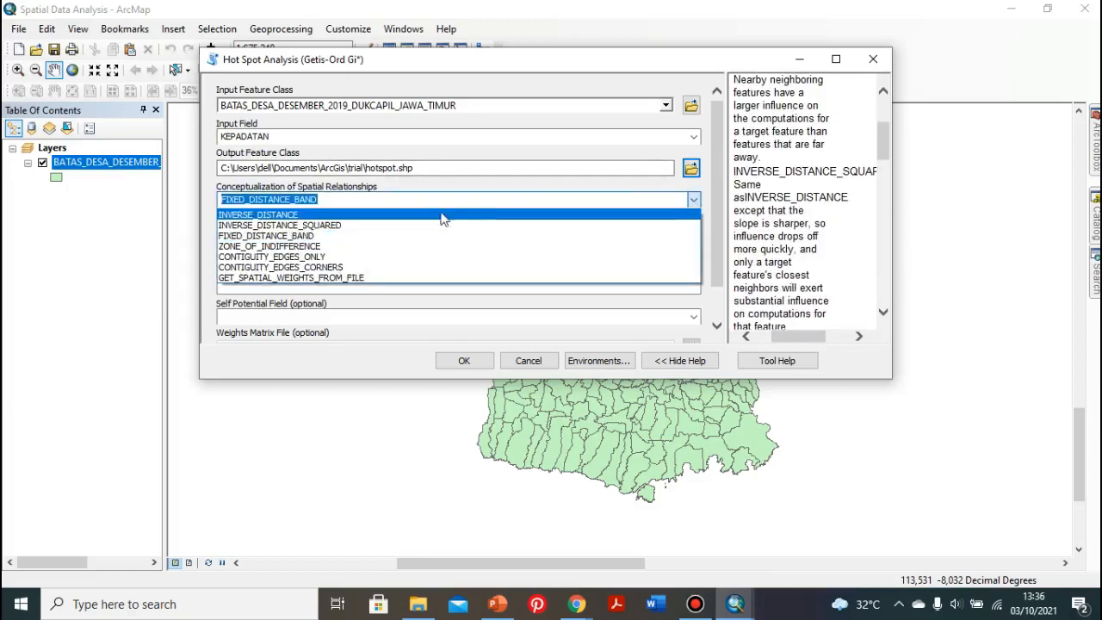
pyautogui.click(313, 216)
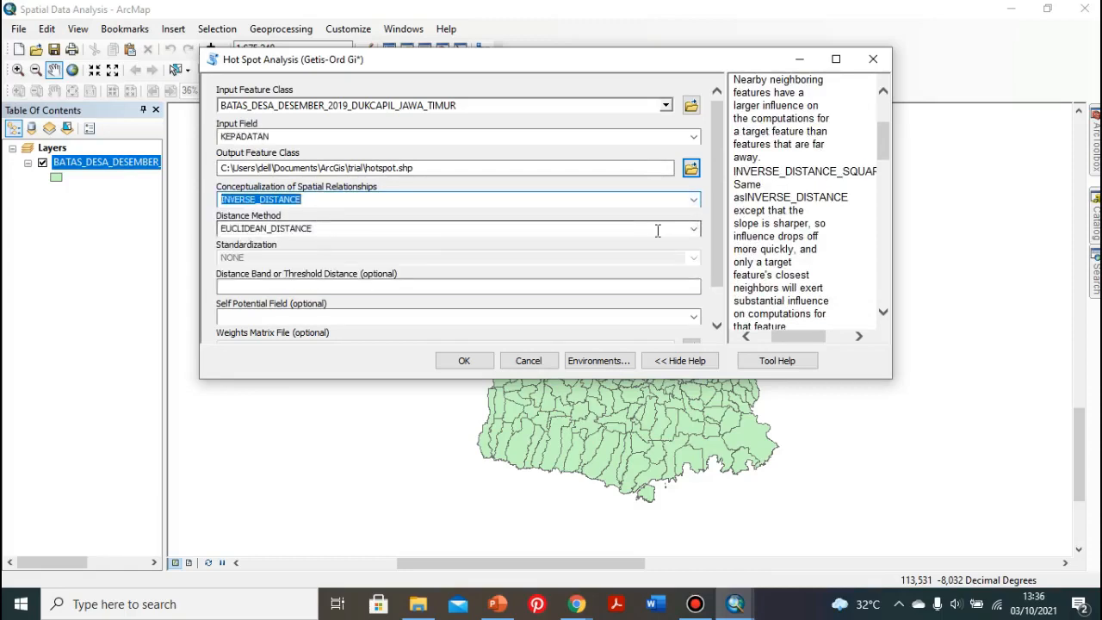
pyautogui.click(301, 229)
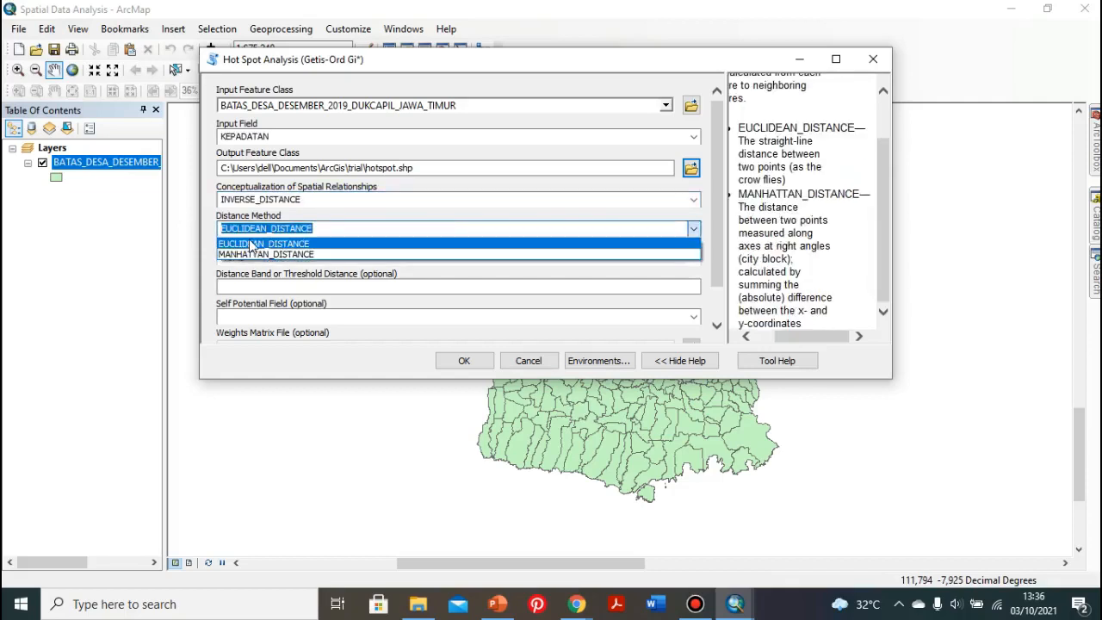
pyautogui.click(251, 243)
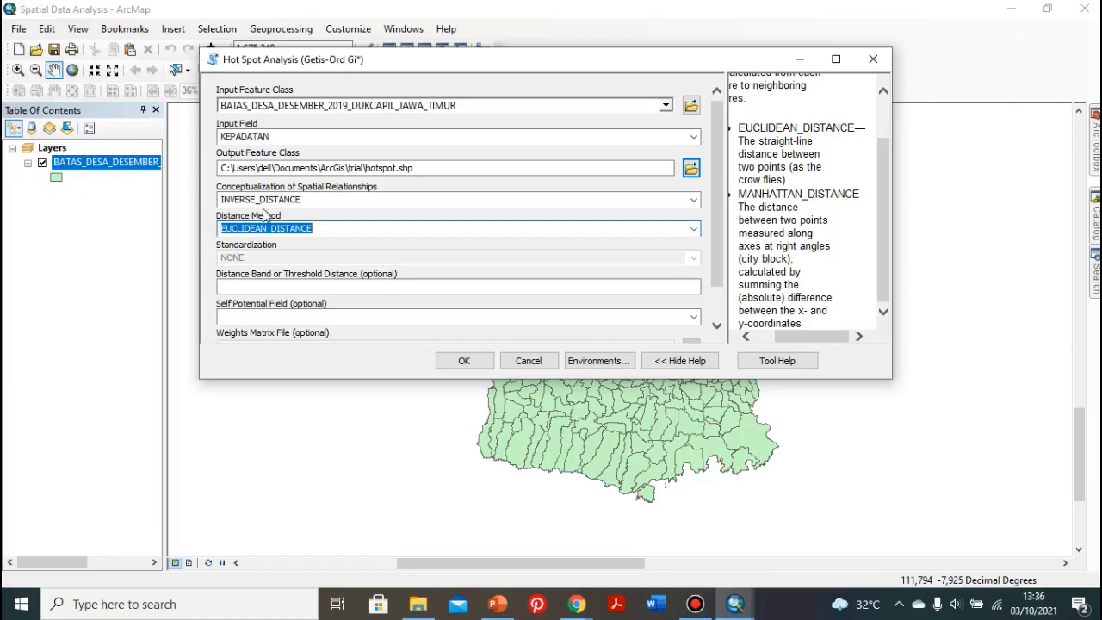
# Step: Save the output feature class as hotspot_ID in the trial folder and run the analysis with KODE as the self potential field
pyautogui.click(422, 169)
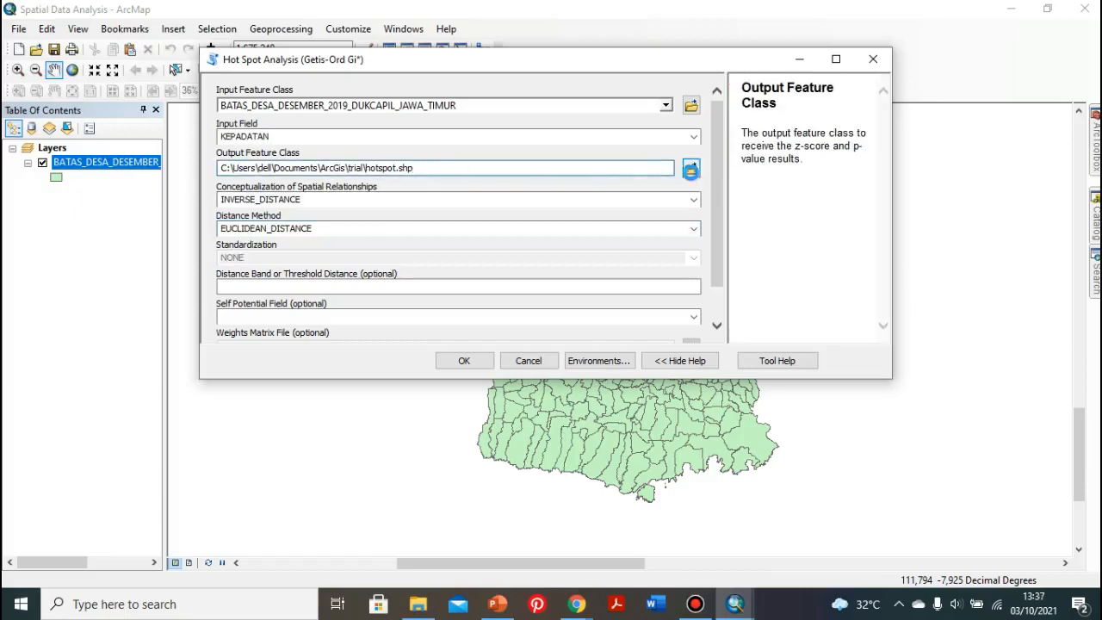
pyautogui.click(692, 168)
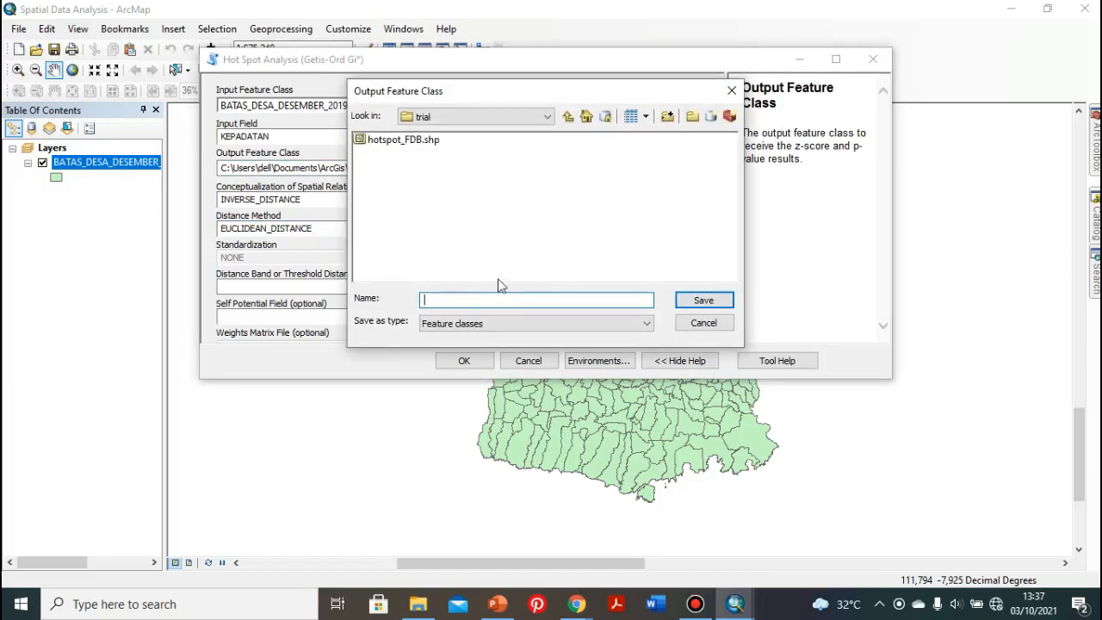
pyautogui.write('hotspot_')
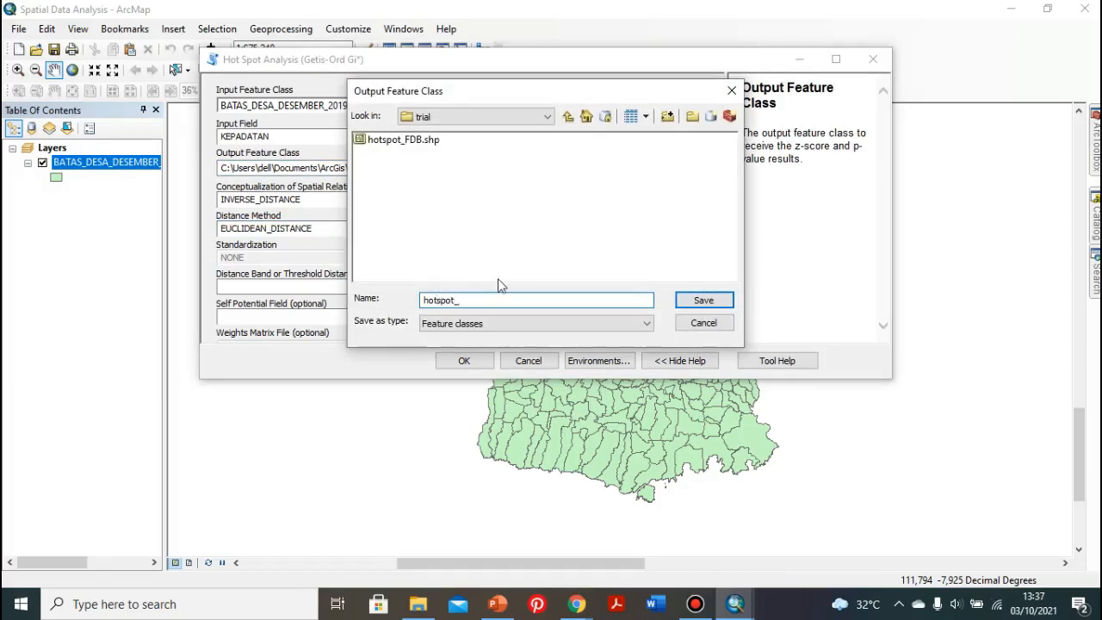
pyautogui.write('ID')
pyautogui.click(704, 300)
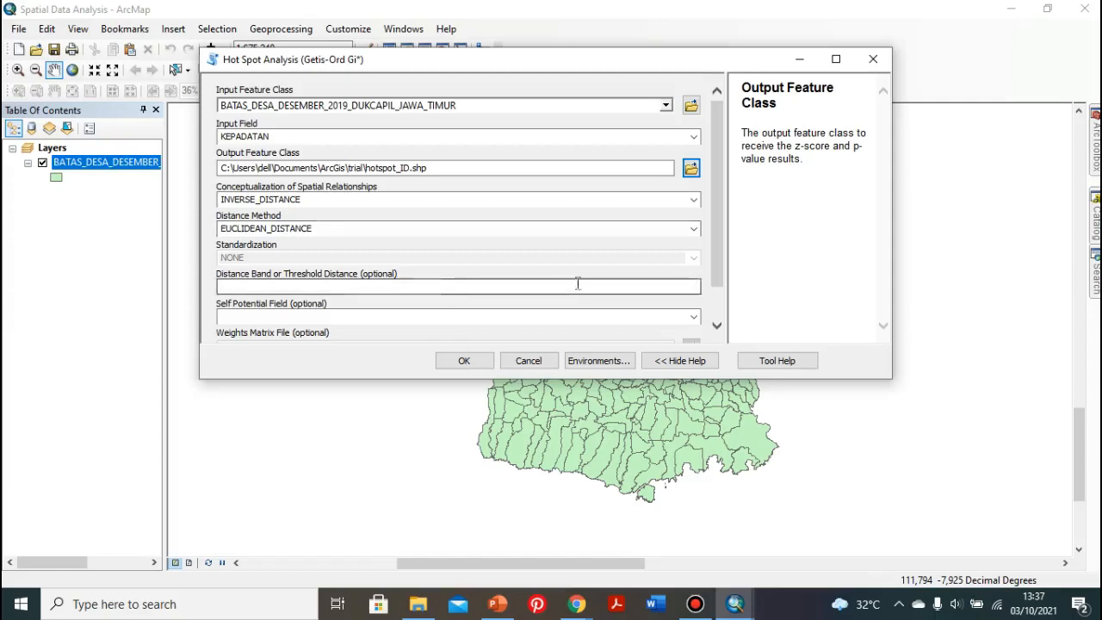
pyautogui.scroll(-1, 526, 317)
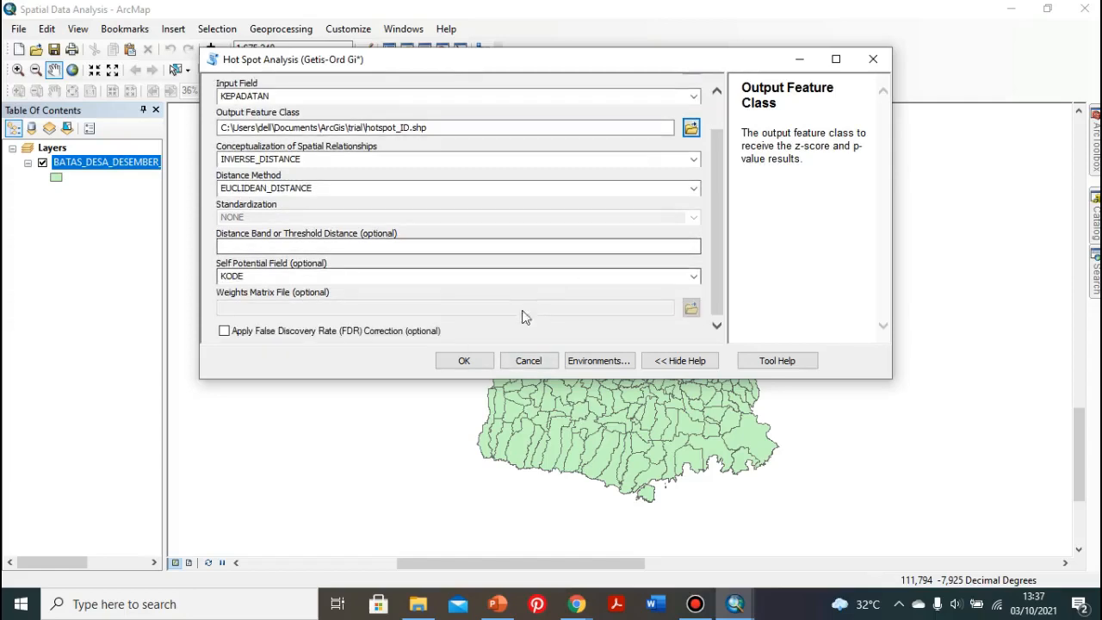
pyautogui.click(465, 362)
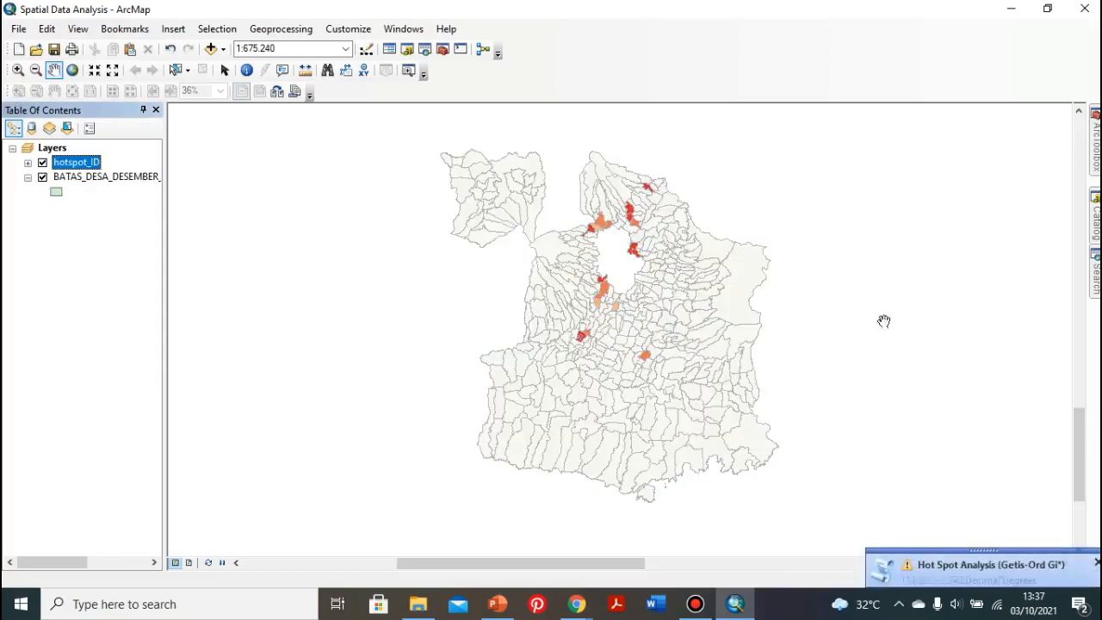
# Step: Examine the analysis result messages and compare the hotspot_ID legend classes with the hot spots on the map
pyautogui.click(980, 565)
pyautogui.scroll(1, 625, 362)
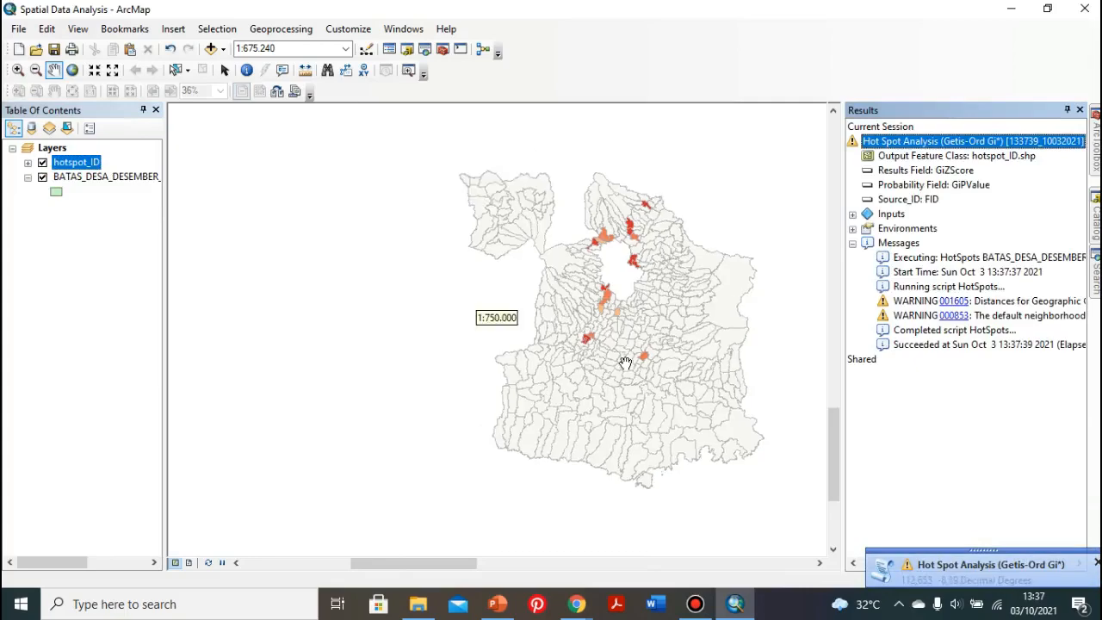
pyautogui.scroll(-3, 625, 363)
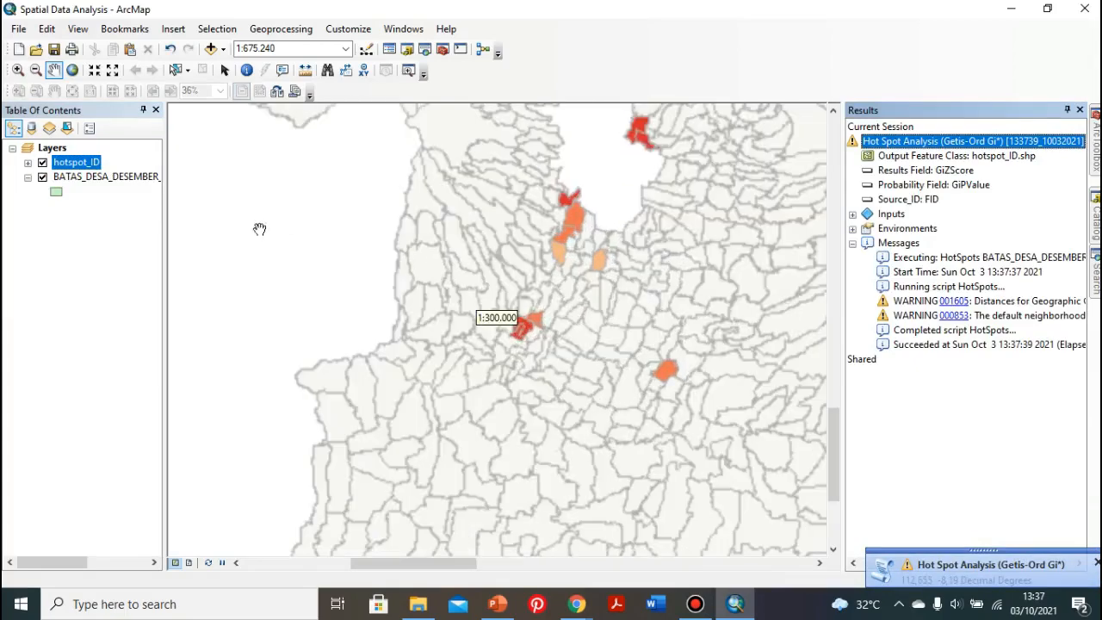
pyautogui.click(27, 162)
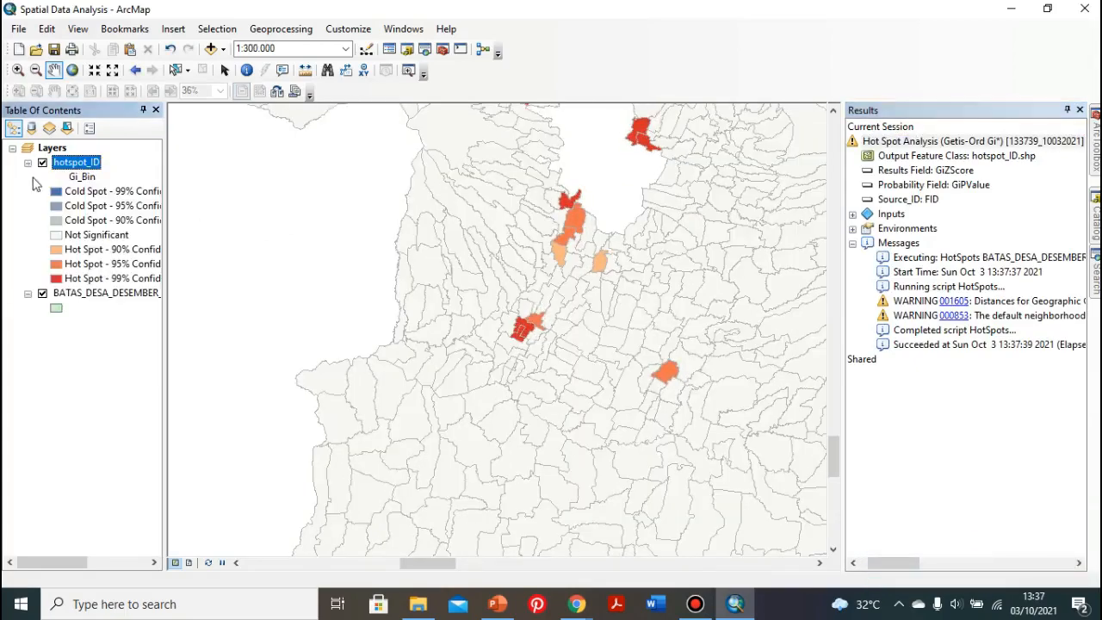
pyautogui.moveTo(74, 562); pyautogui.dragTo(86, 561)
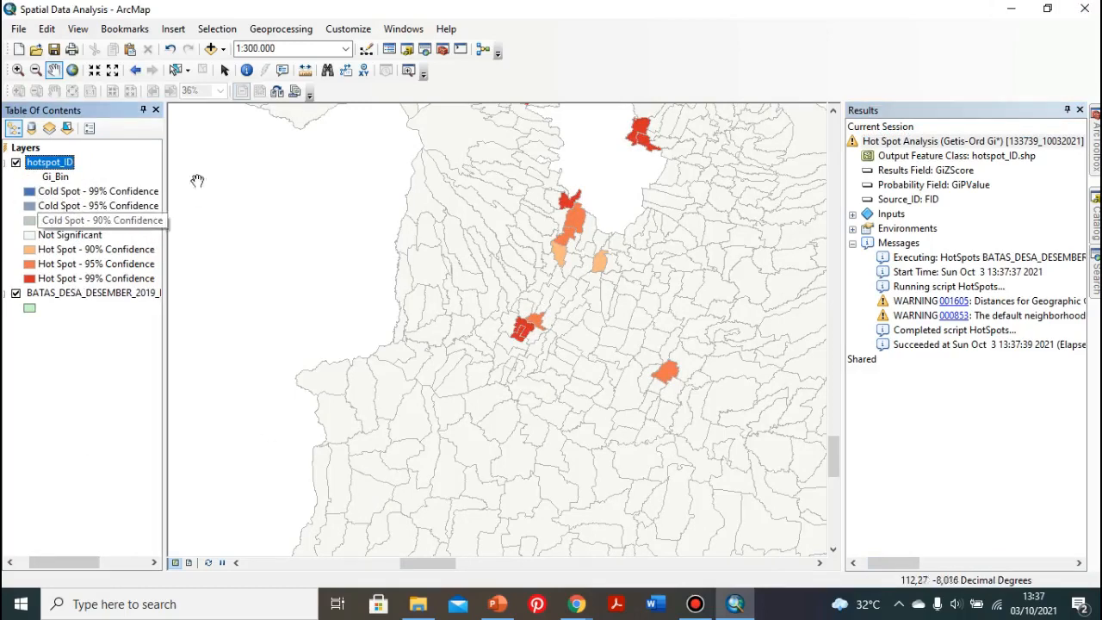
pyautogui.moveTo(408, 563); pyautogui.dragTo(421, 563)
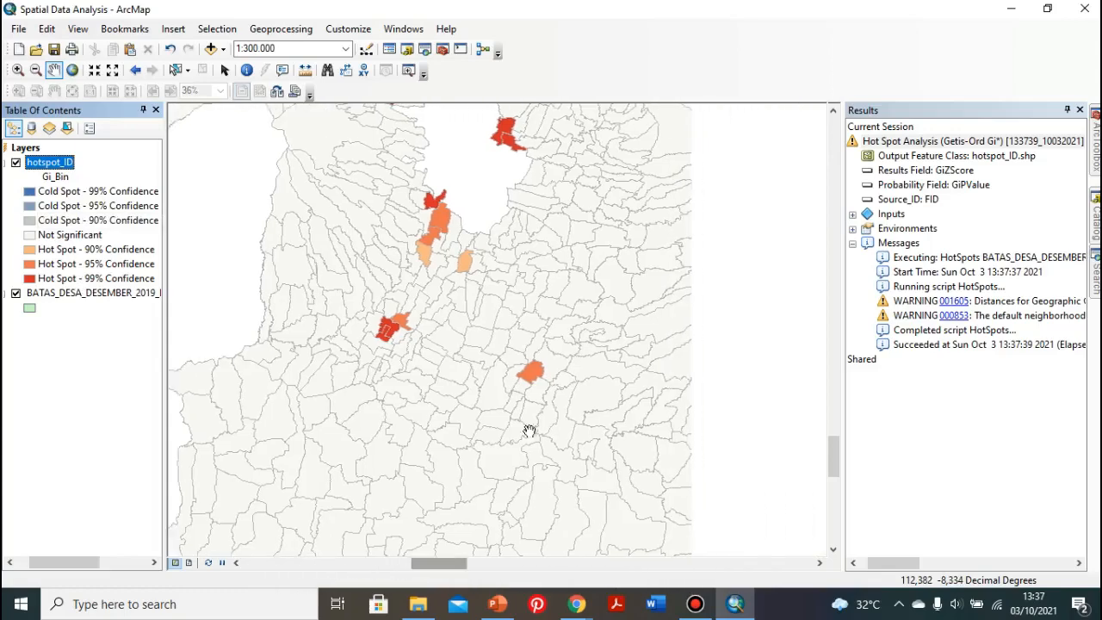
# Step: Identify several 90% and 99% confidence hot spot polygons on the map to read their density, z-score and p-value attributes
pyautogui.click(246, 70)
pyautogui.click(504, 125)
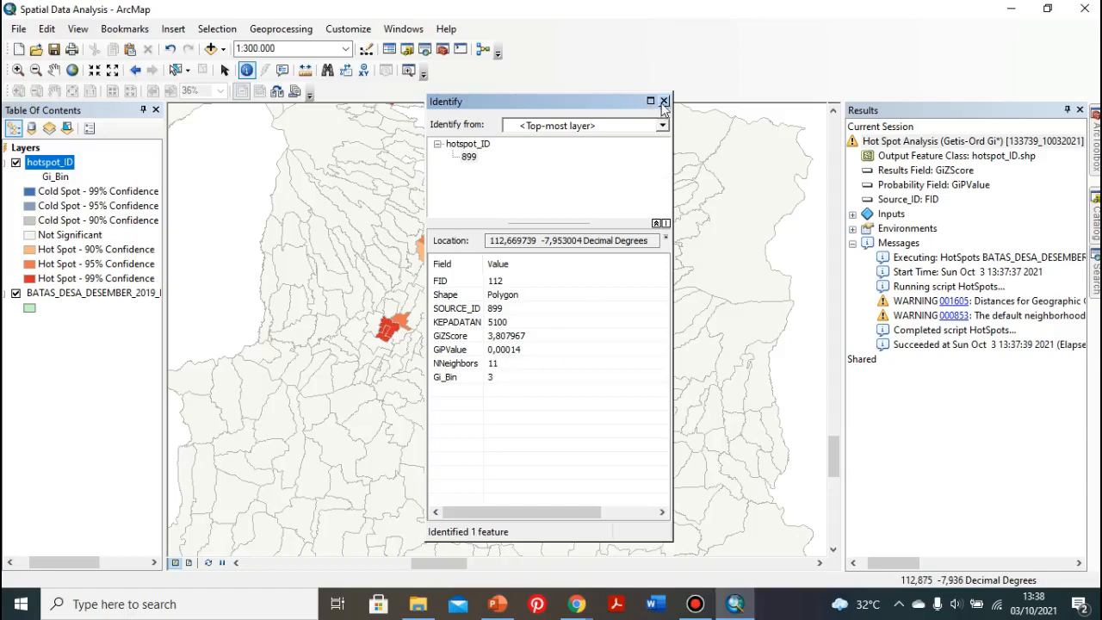
pyautogui.moveTo(603, 102); pyautogui.dragTo(755, 117)
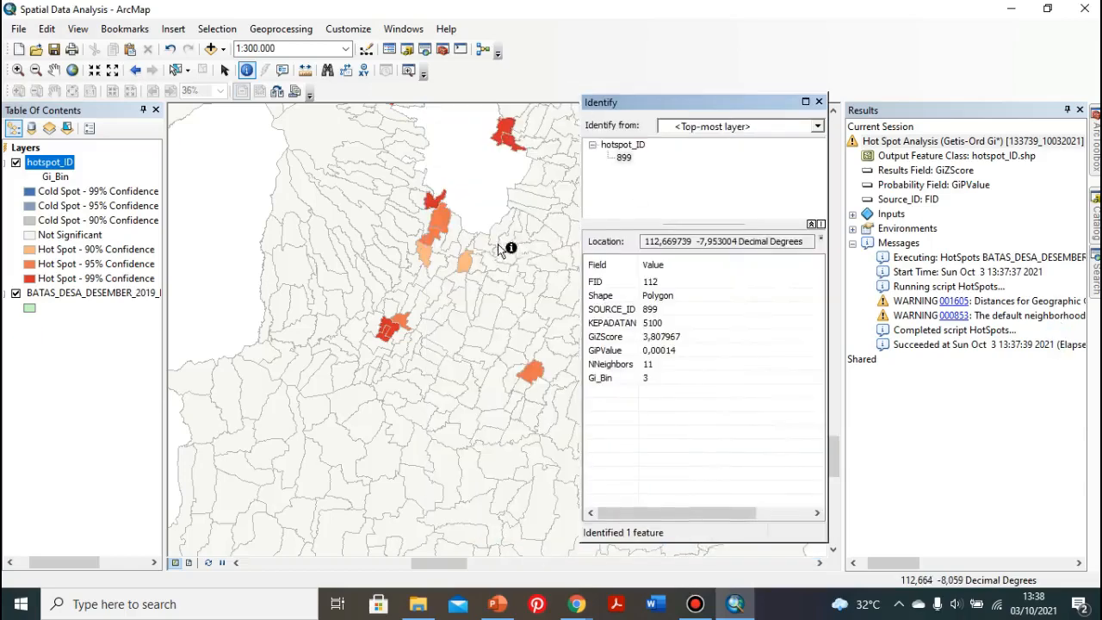
pyautogui.click(466, 259)
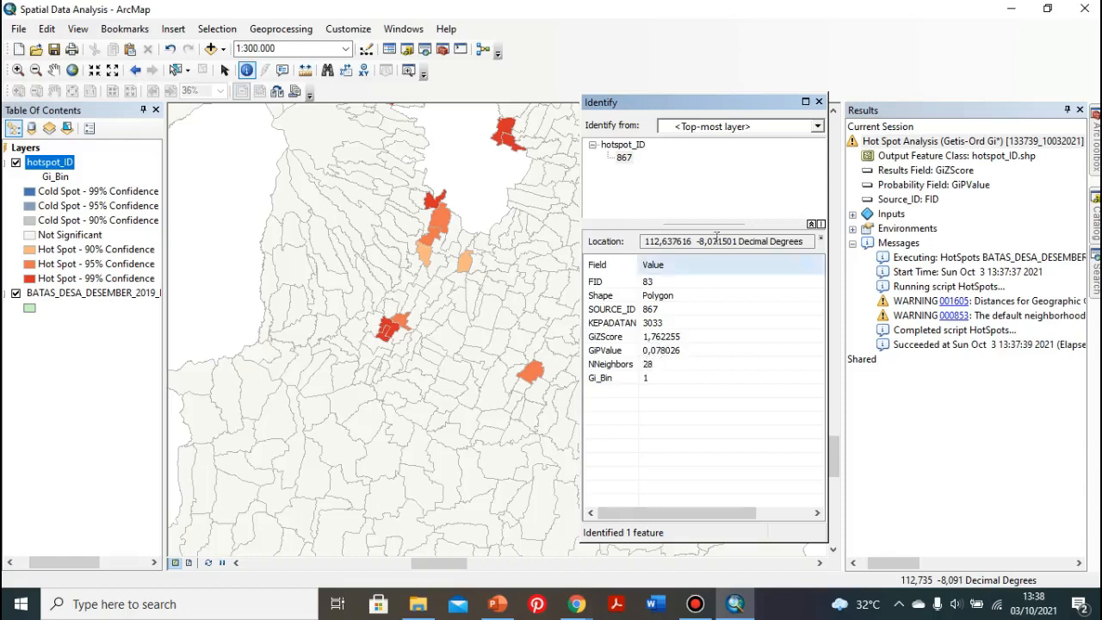
pyautogui.click(399, 332)
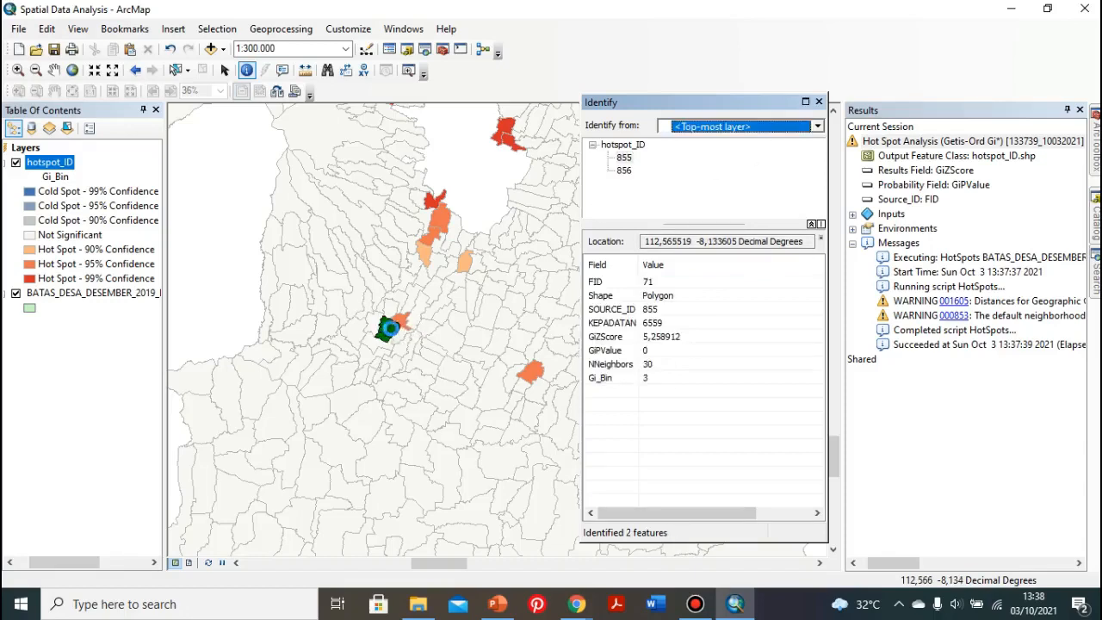
pyautogui.click(394, 330)
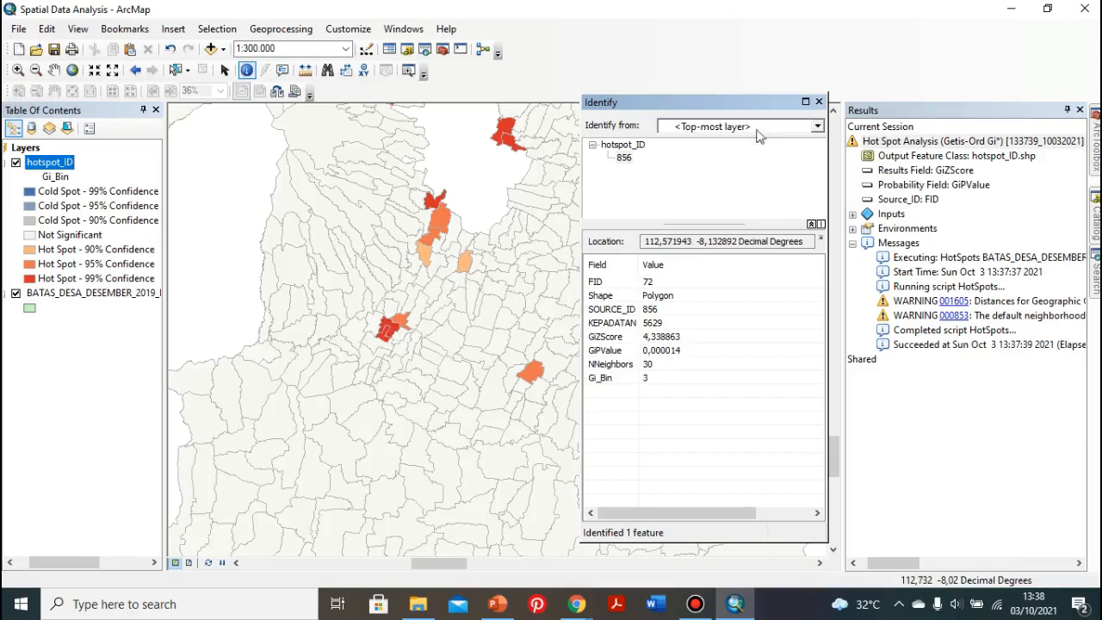
pyautogui.click(819, 102)
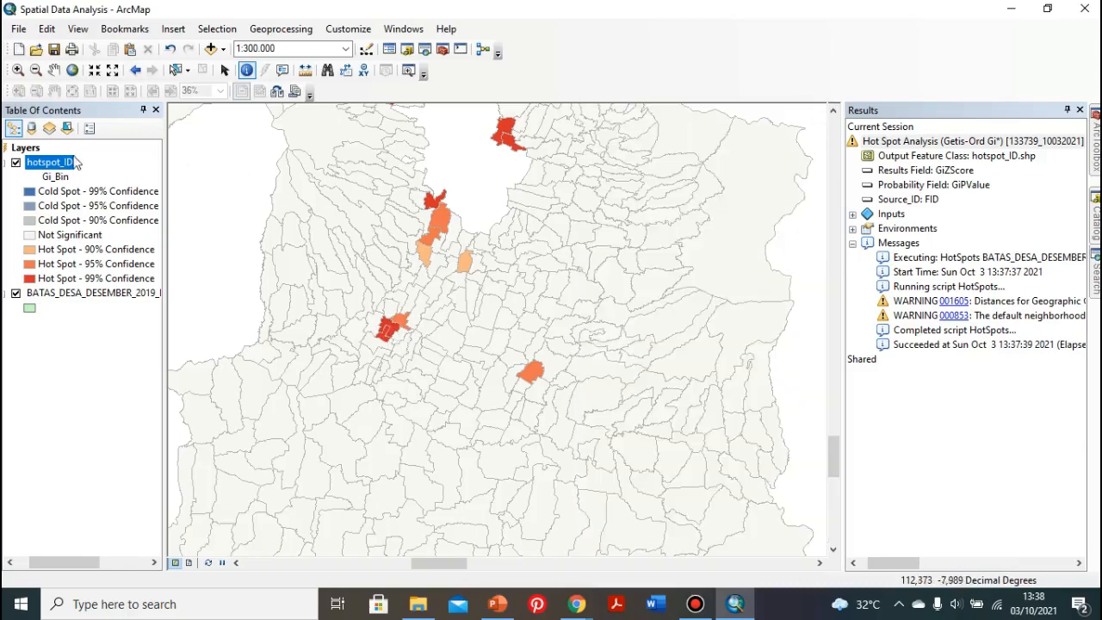
# Step: Review the attribute table of the hotspot_ID layer, checking the GiZScore, GiPValue and Gi_Bin fields
pyautogui.rightClick(64, 163)
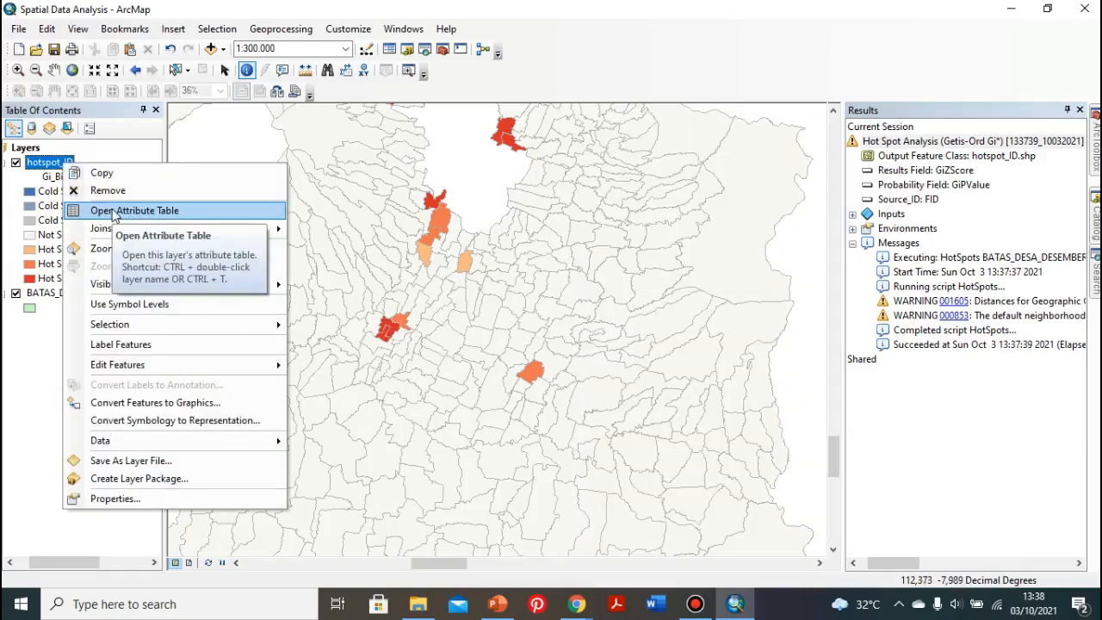
pyautogui.click(112, 212)
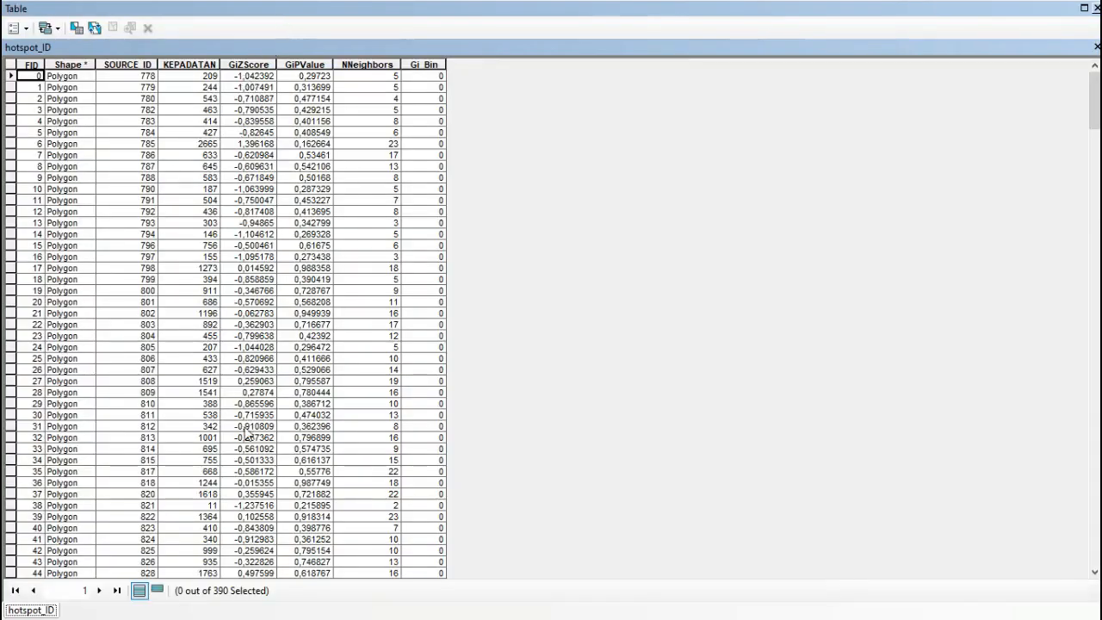
pyautogui.scroll(-10, 246, 430)
pyautogui.scroll(-20, 247, 417)
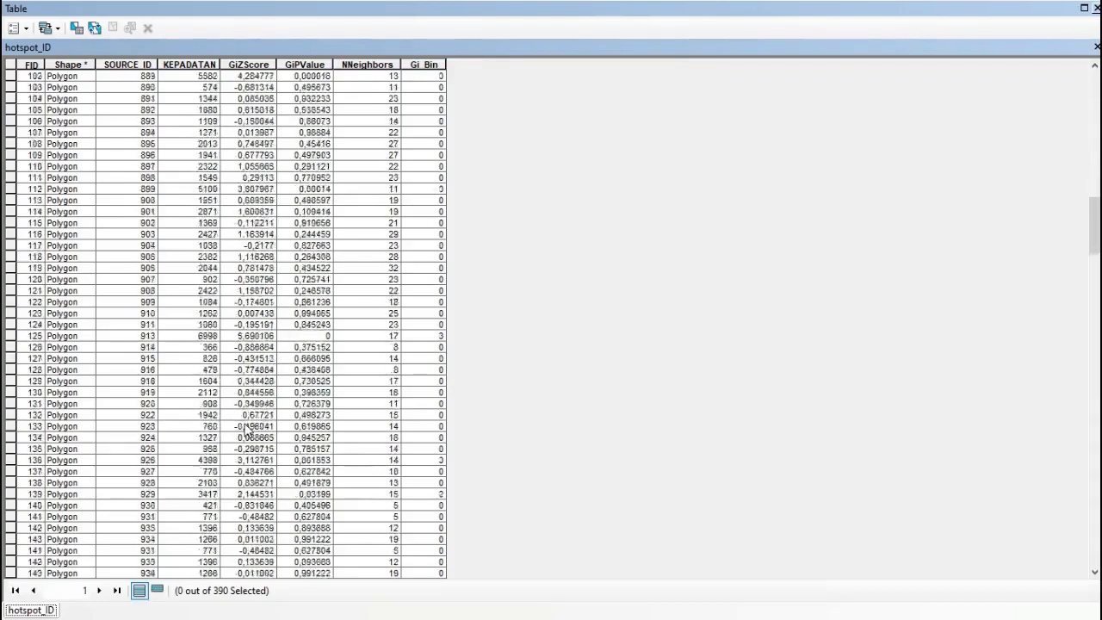
pyautogui.scroll(-10, 247, 433)
pyautogui.scroll(20, 250, 414)
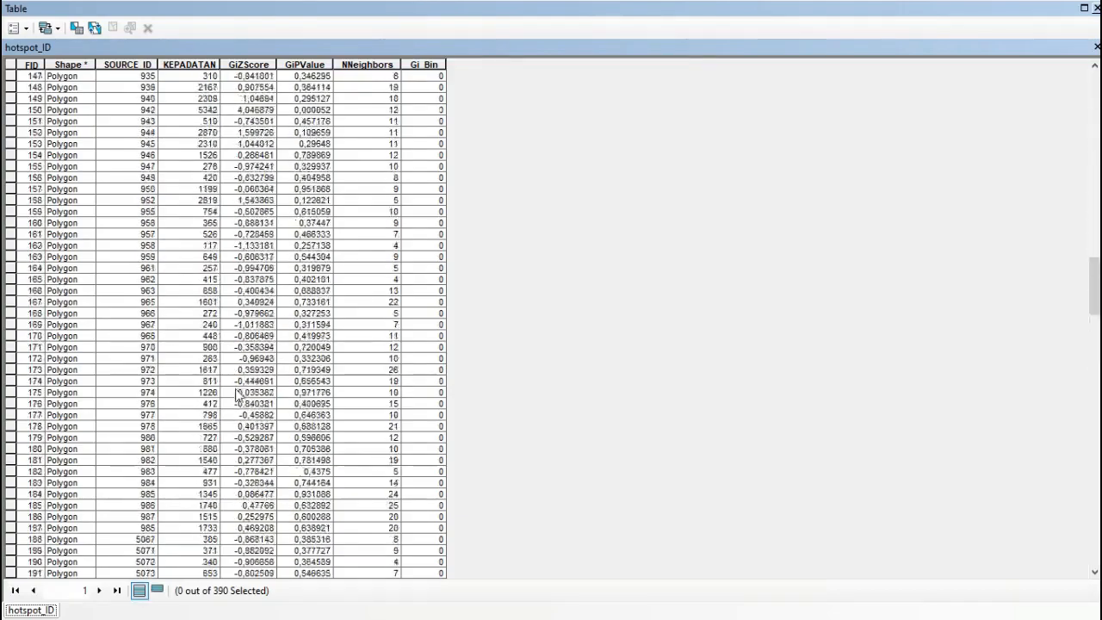
pyautogui.scroll(20, 285, 259)
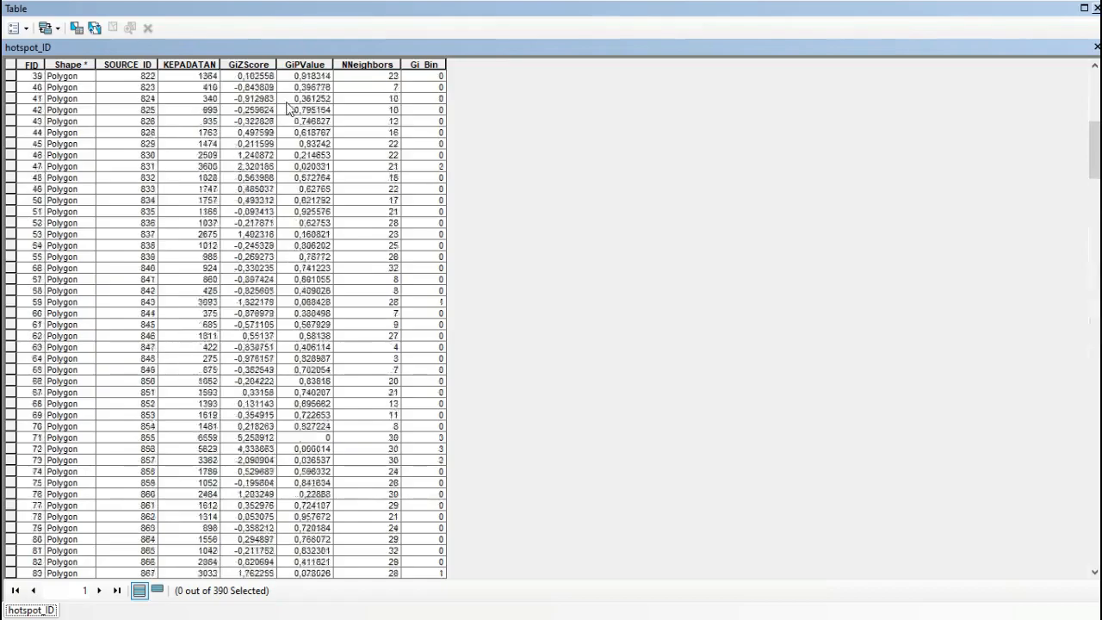
pyautogui.click(1097, 8)
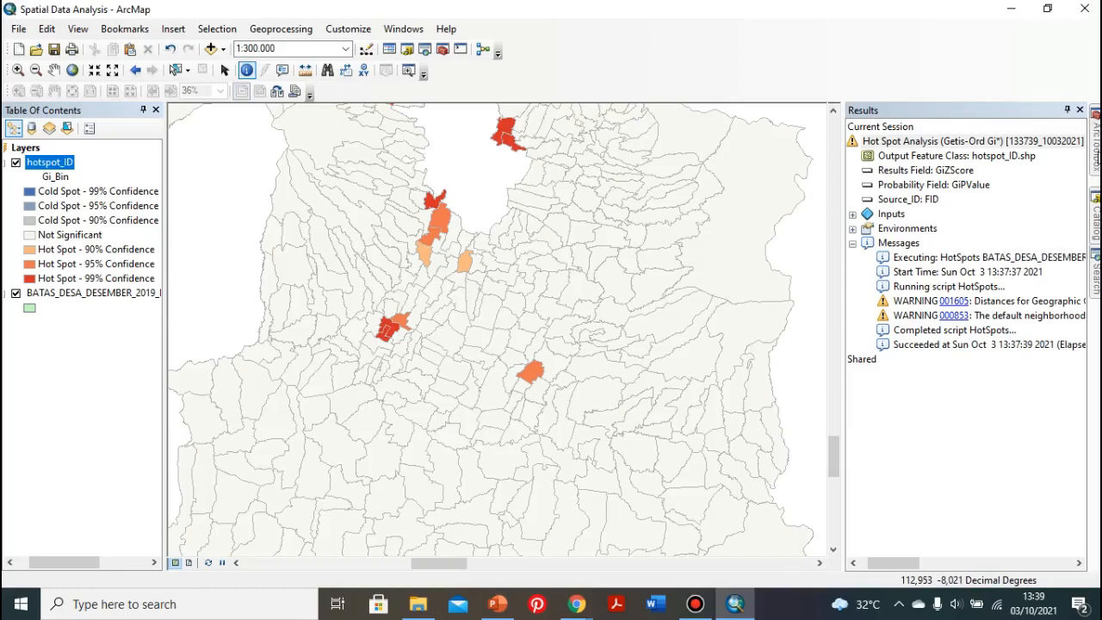
# Step: Start another Hot Spot Analysis (Getis-Ord Gi*) with BATAS_DESA_DESEMBER_2019_DUKCAPIL_JAWA_TIMUR as the input feature class and KEPADATAN as the input field
pyautogui.click(1096, 148)
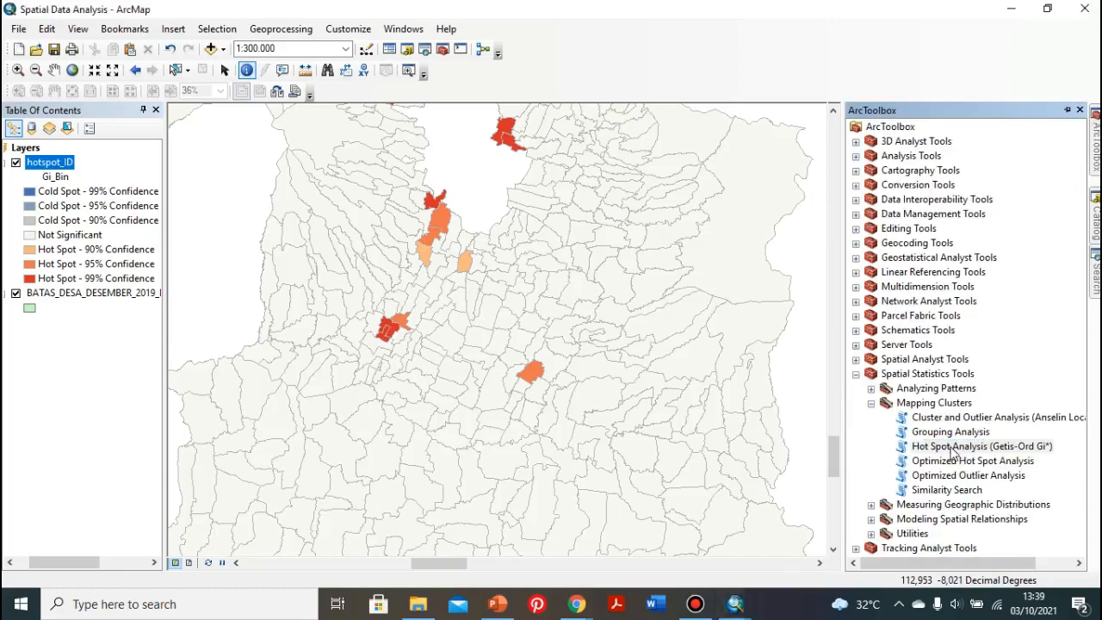
pyautogui.doubleClick(954, 454)
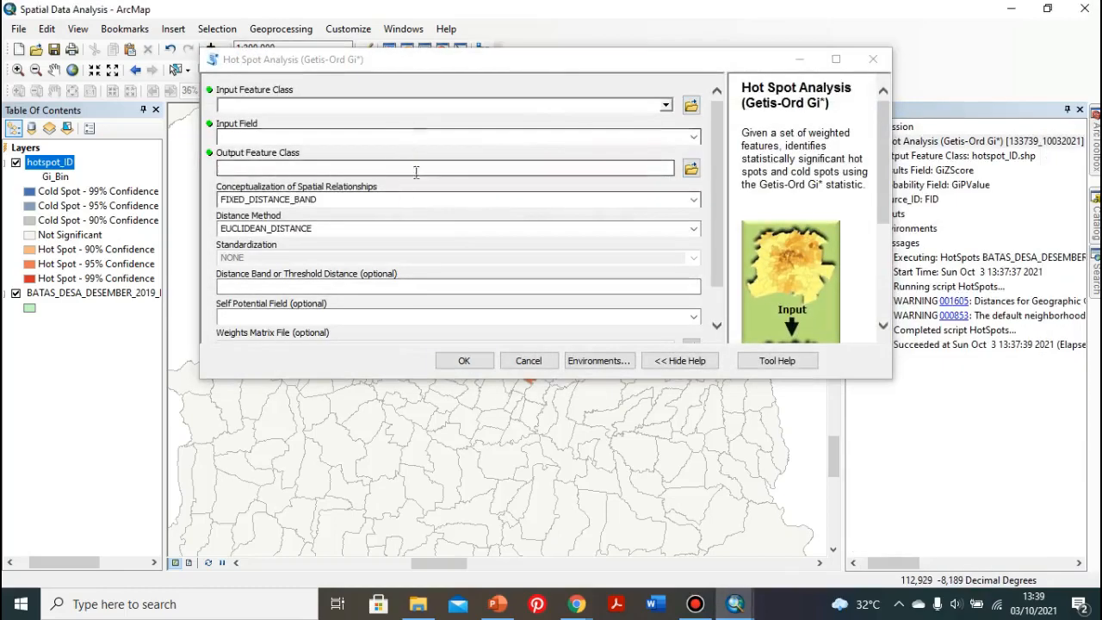
pyautogui.click(667, 105)
pyautogui.click(485, 135)
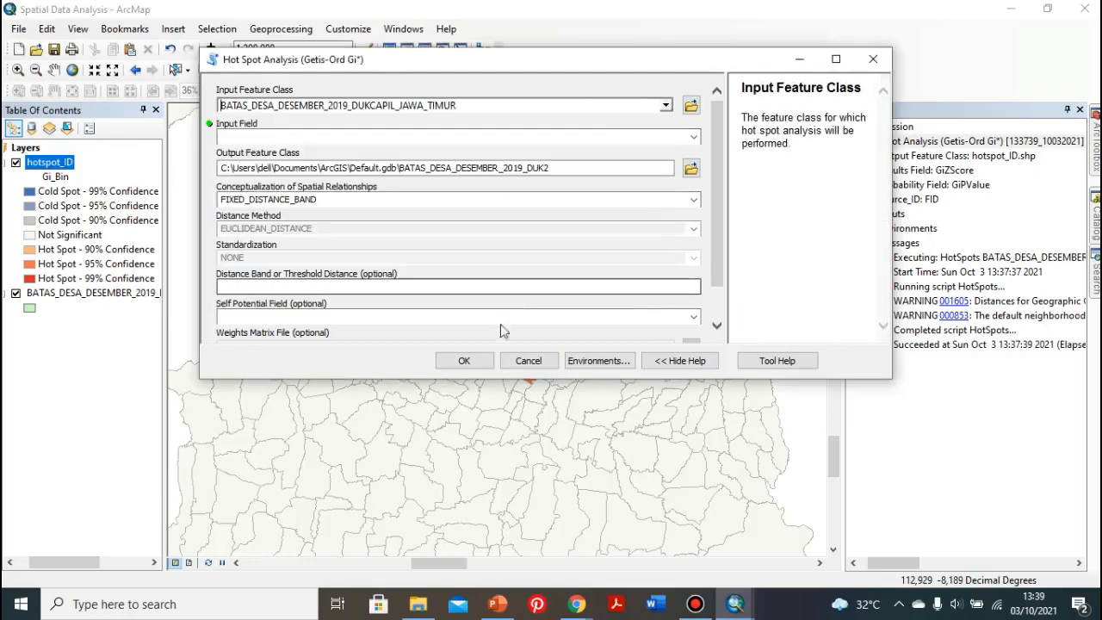
pyautogui.click(695, 137)
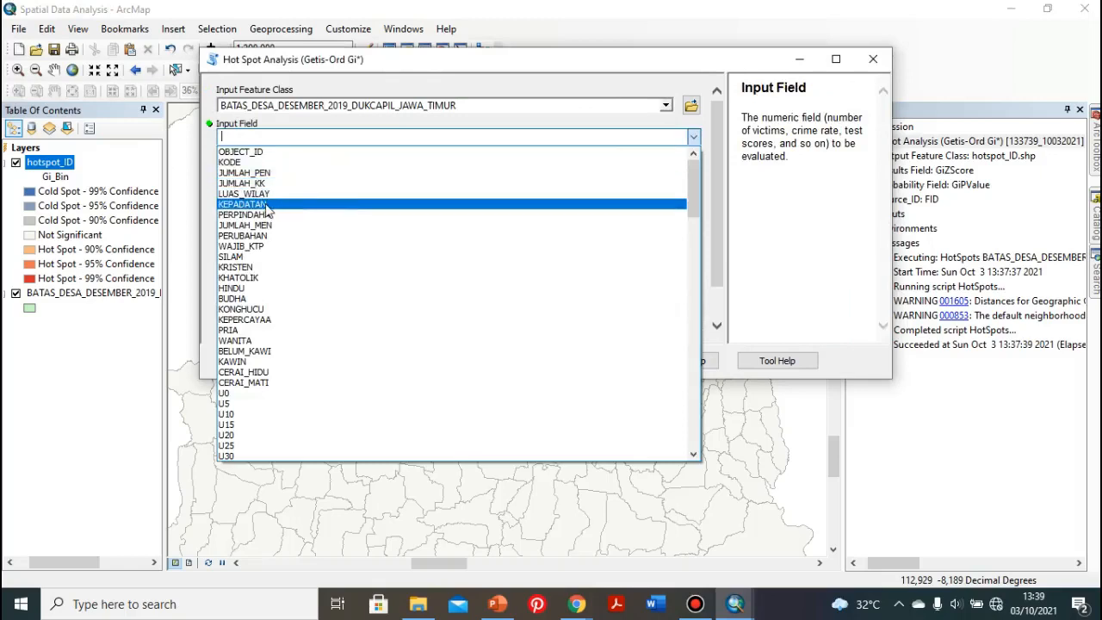
pyautogui.click(267, 205)
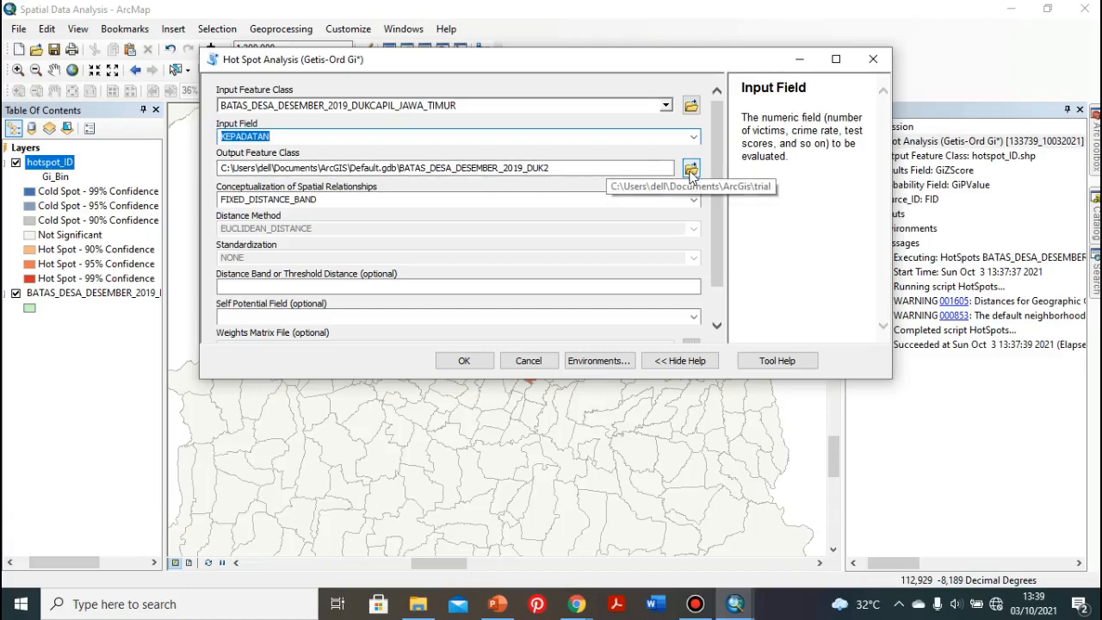
pyautogui.click(691, 170)
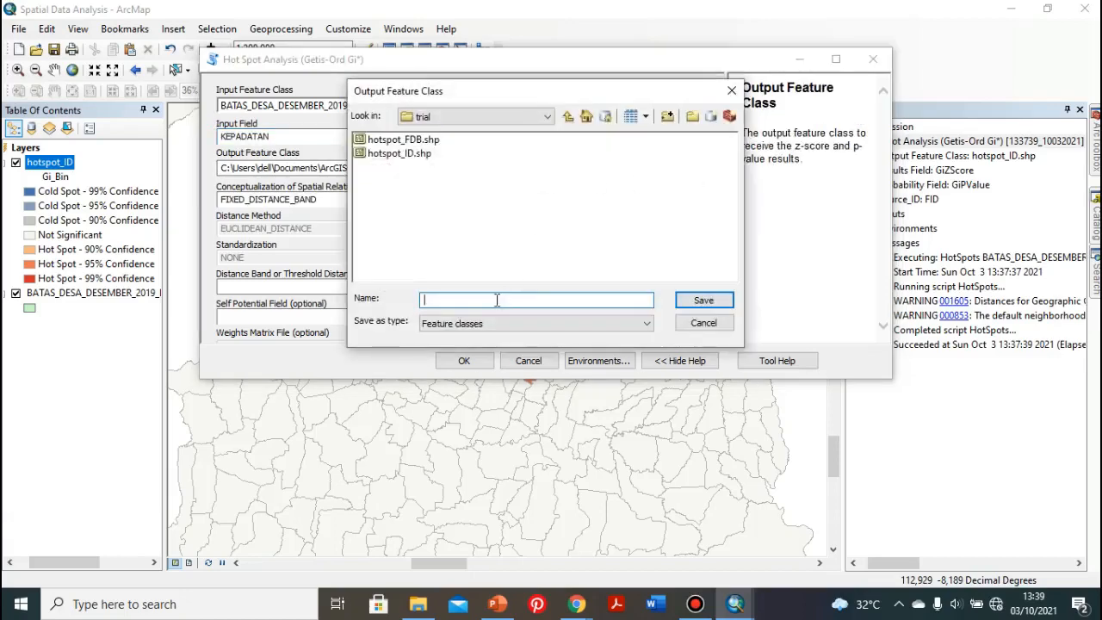
pyautogui.click(732, 91)
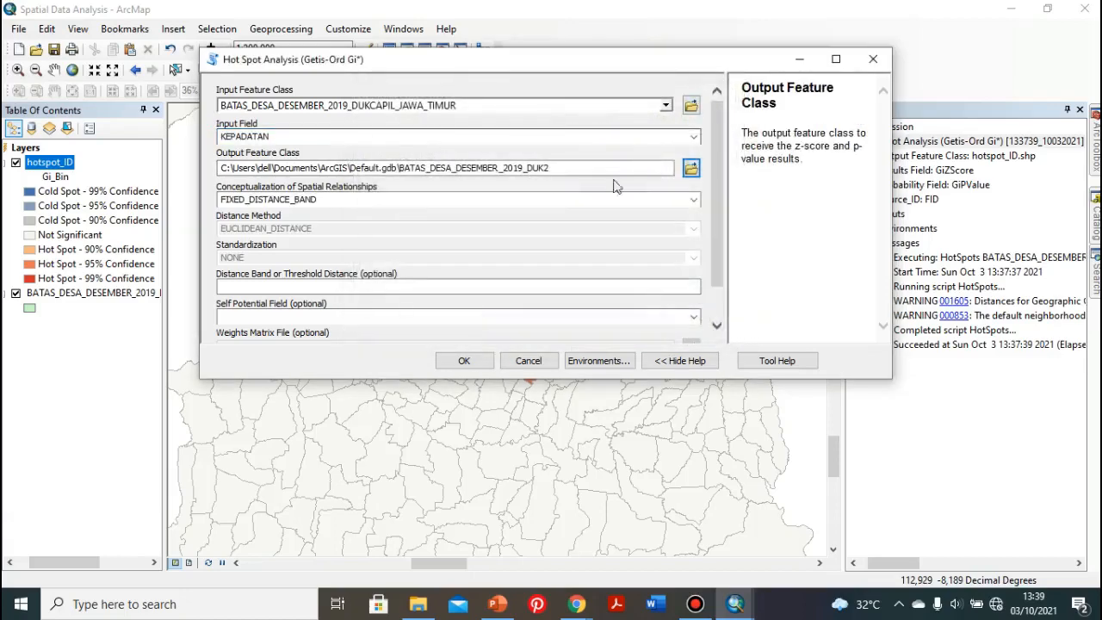
# Step: Run the analysis with INVERSE_DISTANCE_SQUARED as the spatial relationship, saving the output as hotspot_IDS in the trial folder
pyautogui.click(693, 200)
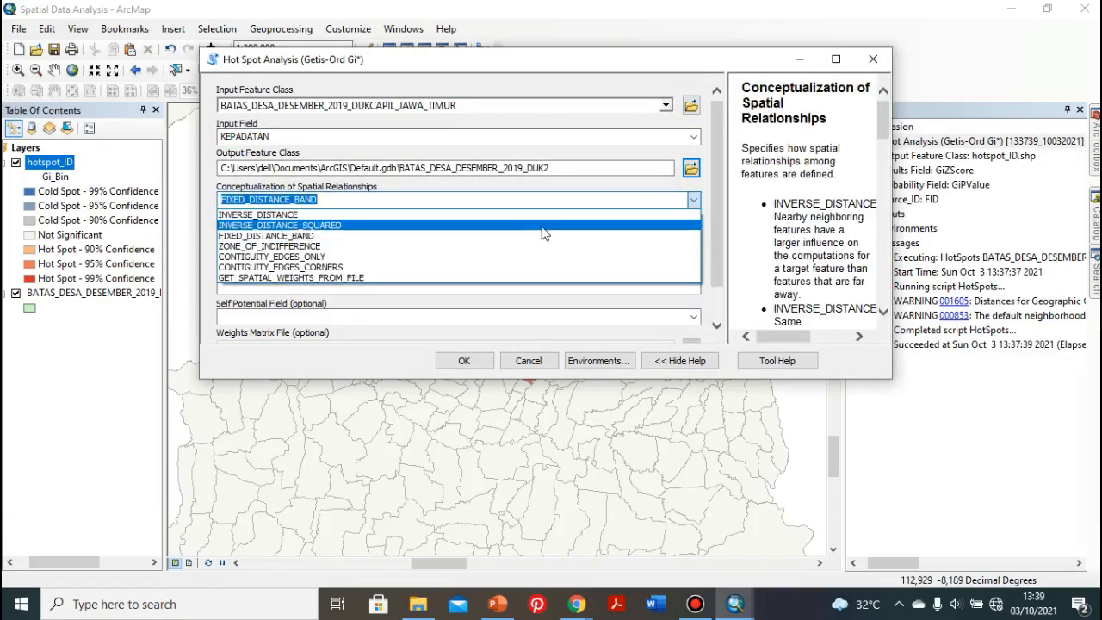
pyautogui.click(460, 225)
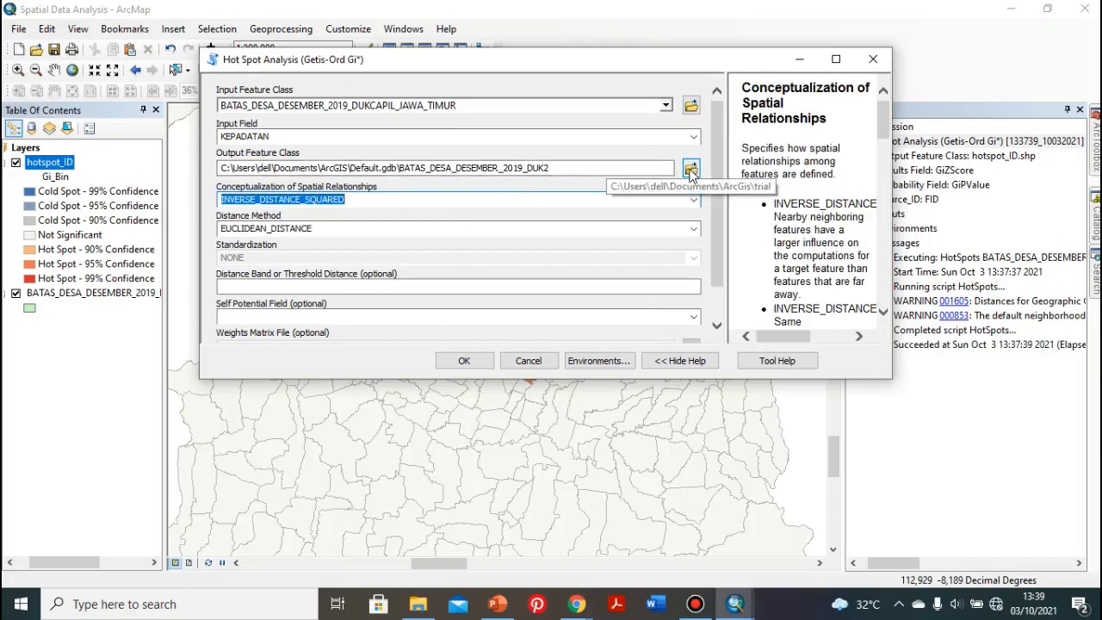
pyautogui.click(691, 169)
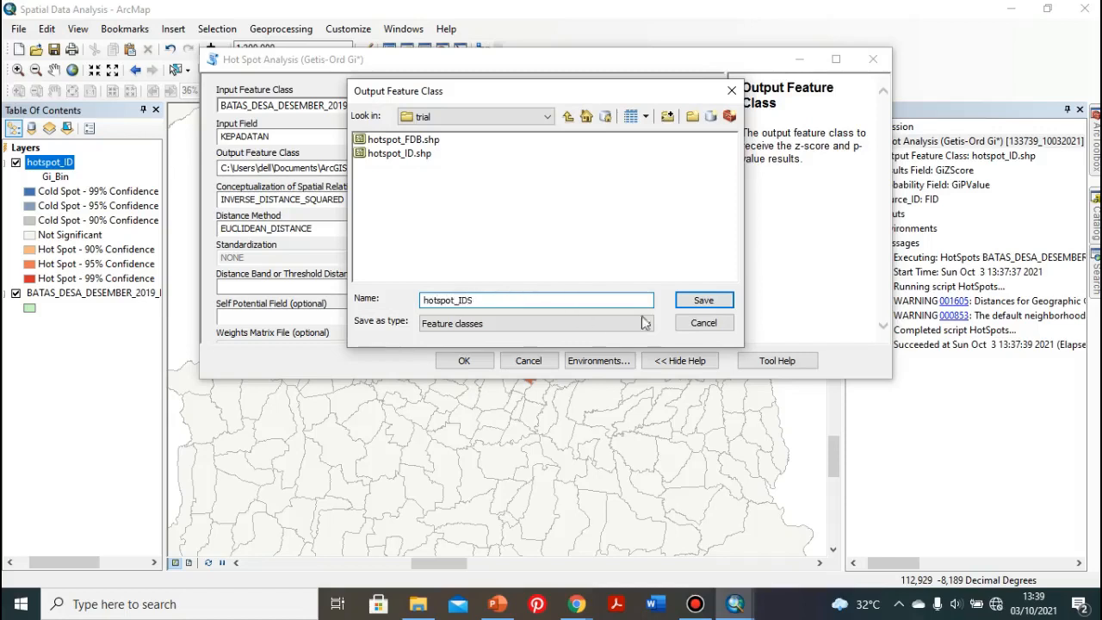
pyautogui.click(702, 300)
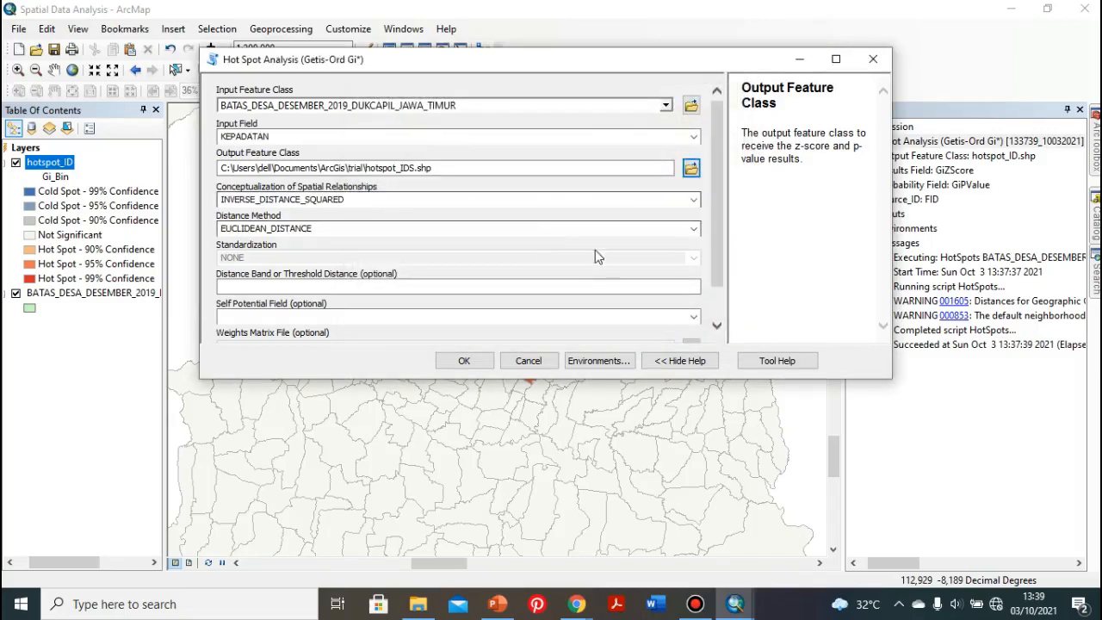
pyautogui.scroll(-2, 586, 245)
pyautogui.scroll(2, 603, 233)
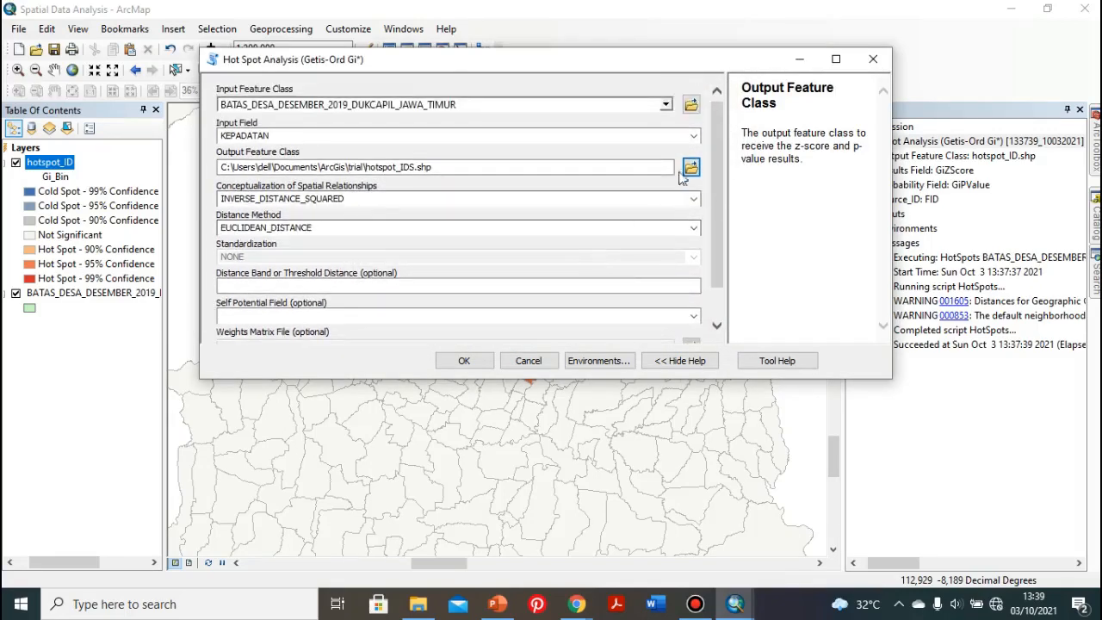
pyautogui.click(465, 361)
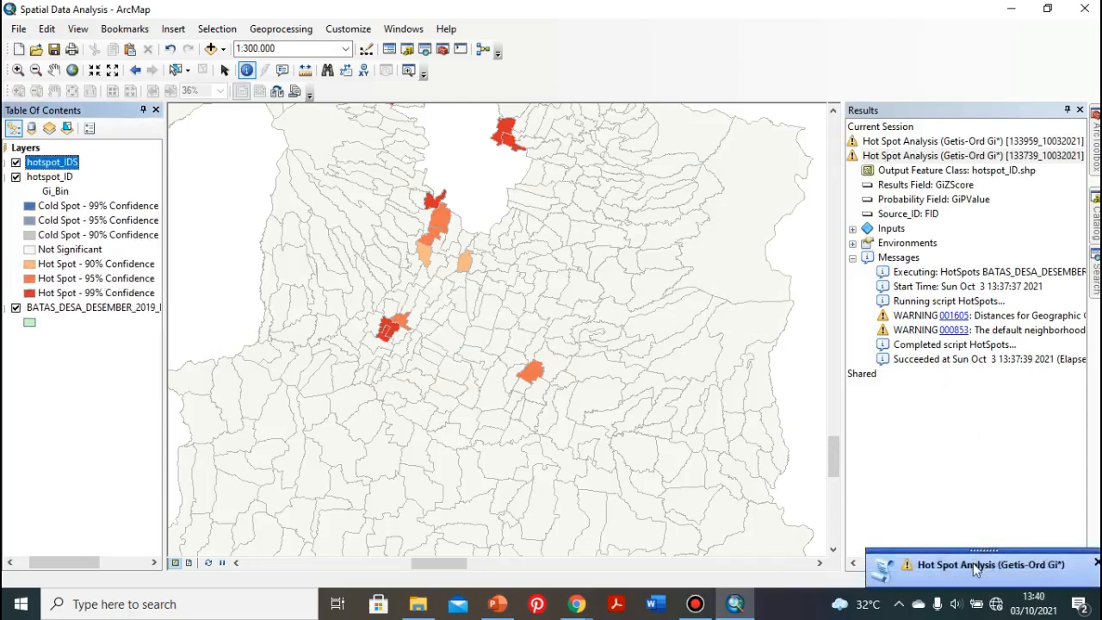
# Step: Examine the result messages of the new analysis and compare the hotspot_IDS legend and map with the hotspot_ID layer
pyautogui.click(976, 570)
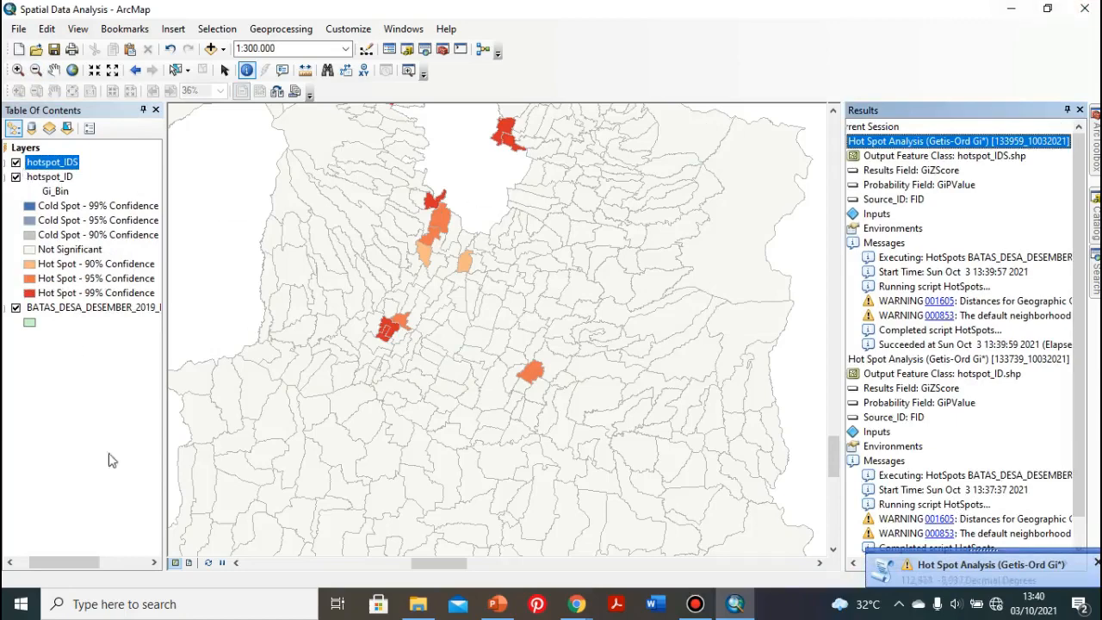
pyautogui.moveTo(75, 569); pyautogui.dragTo(61, 566)
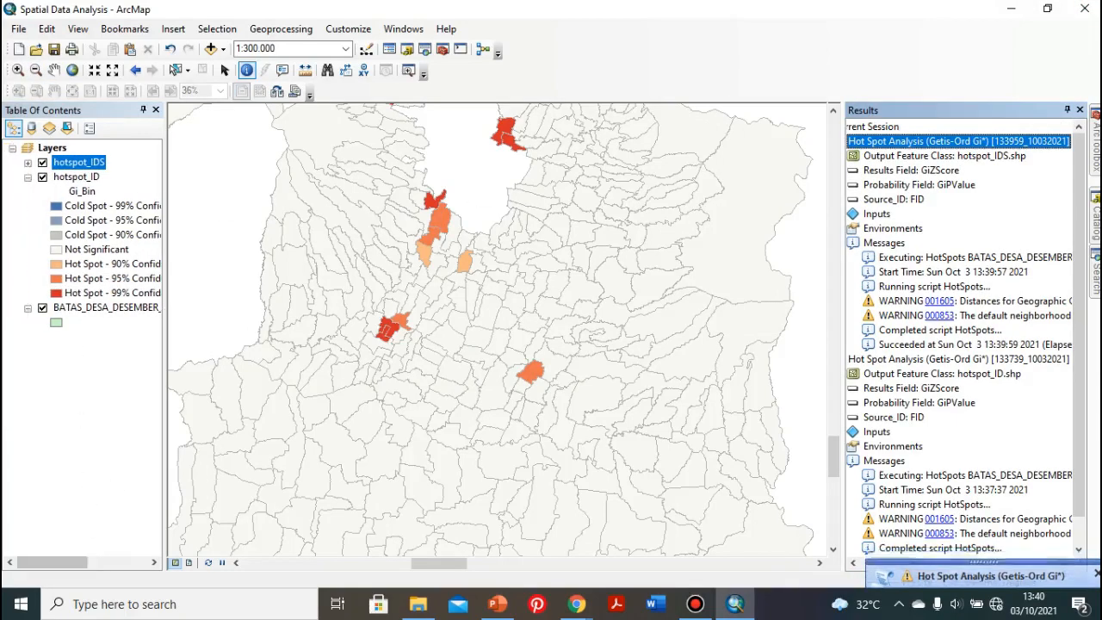
pyautogui.click(28, 161)
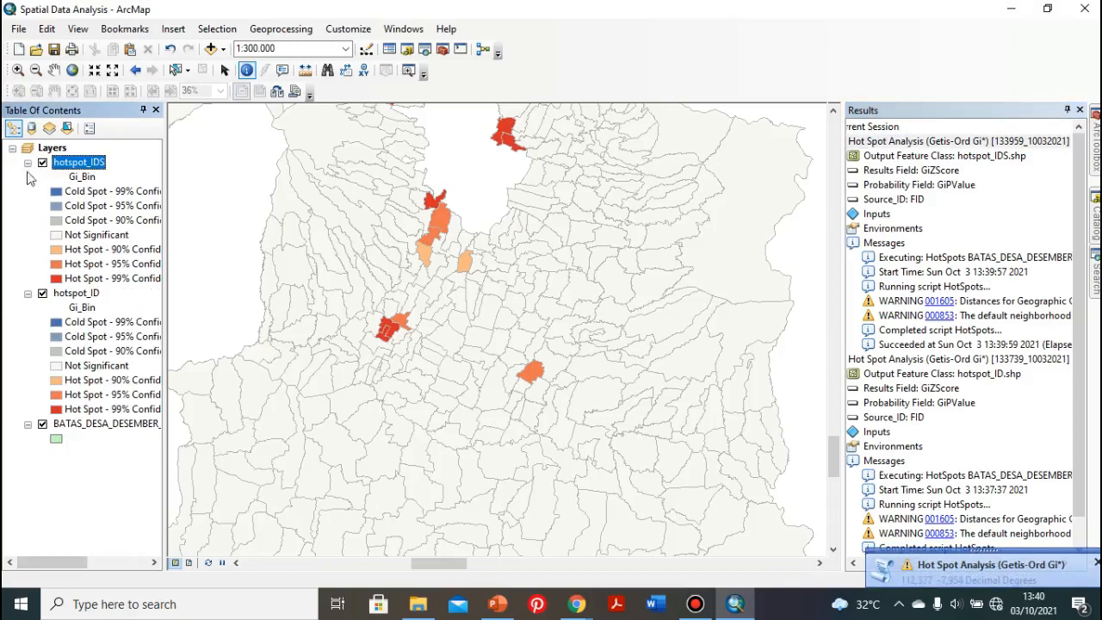
pyautogui.click(80, 193)
pyautogui.scroll(1, 544, 288)
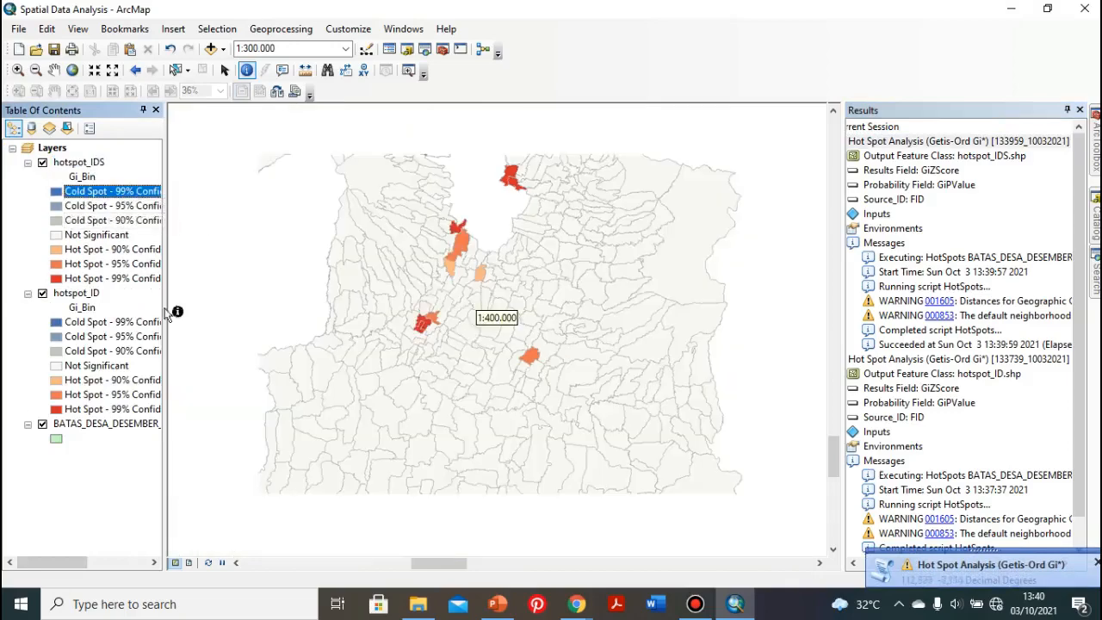
pyautogui.click(42, 294)
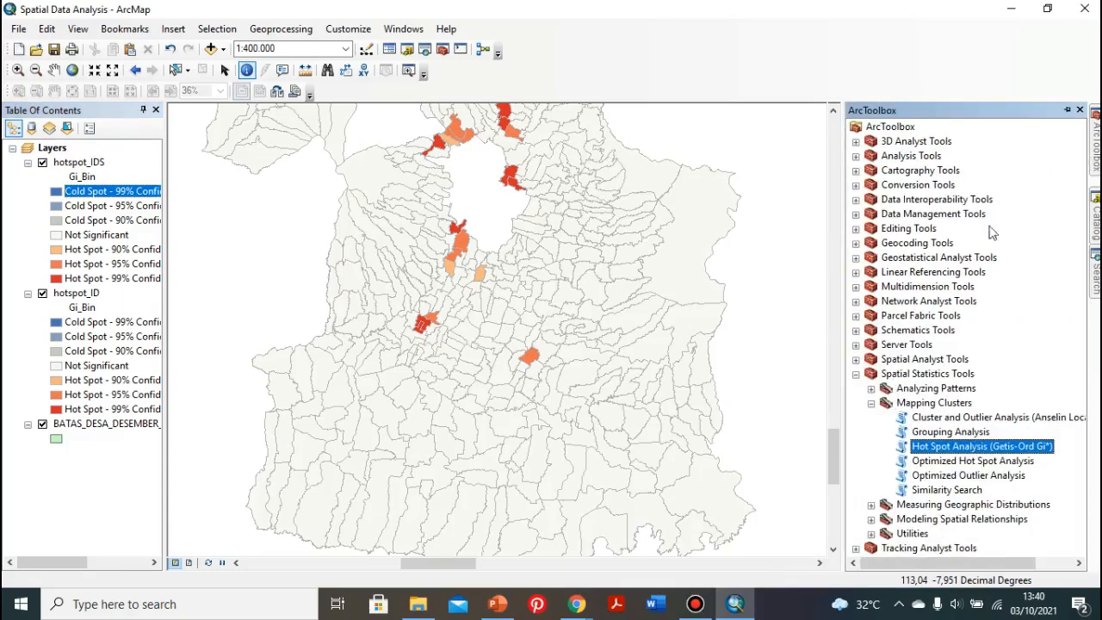
# Step: Set up a further Hot Spot Analysis (Getis-Ord Gi*) on BATAS_DESA_DESEMBER_2019_DUKCAPIL_JAWA_TIMUR with KEPADATAN as the input field
pyautogui.doubleClick(973, 446)
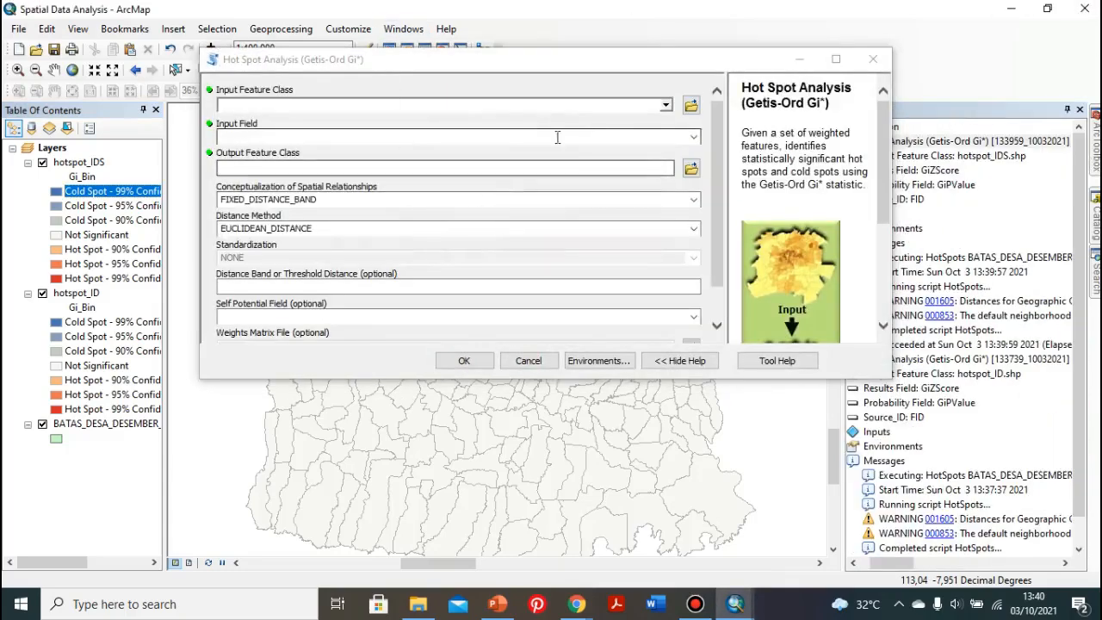
pyautogui.click(666, 105)
pyautogui.click(482, 150)
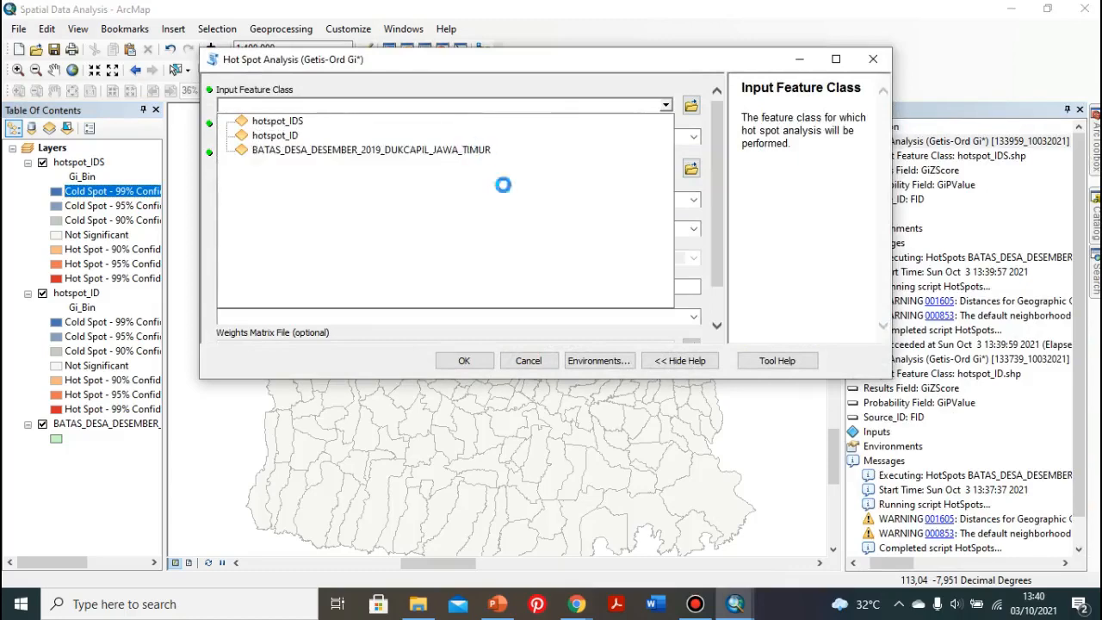
pyautogui.click(693, 136)
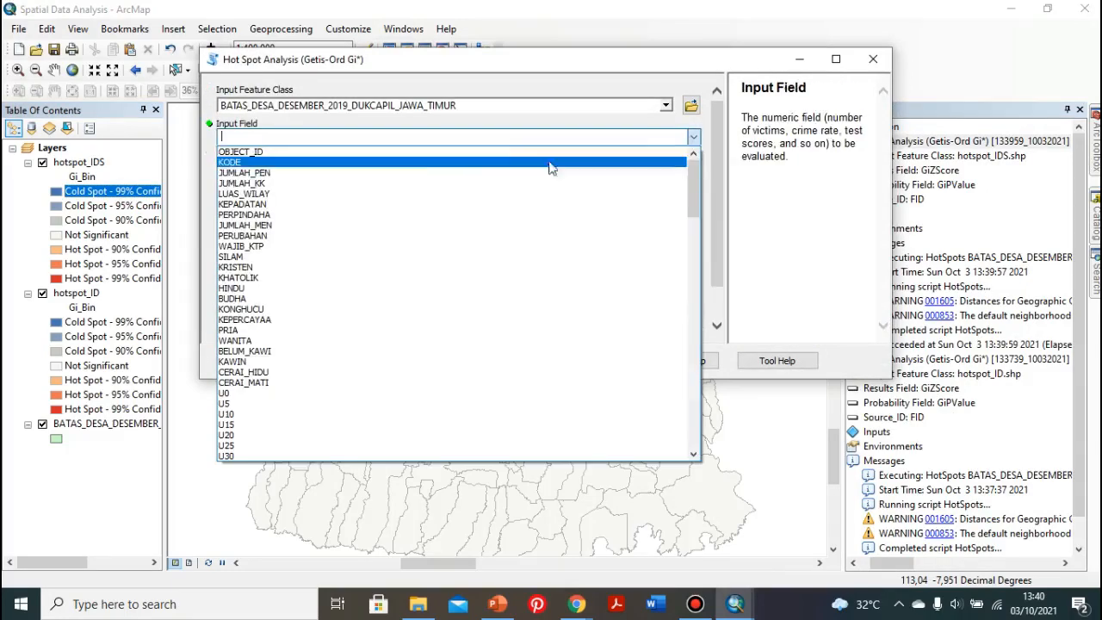
pyautogui.click(243, 204)
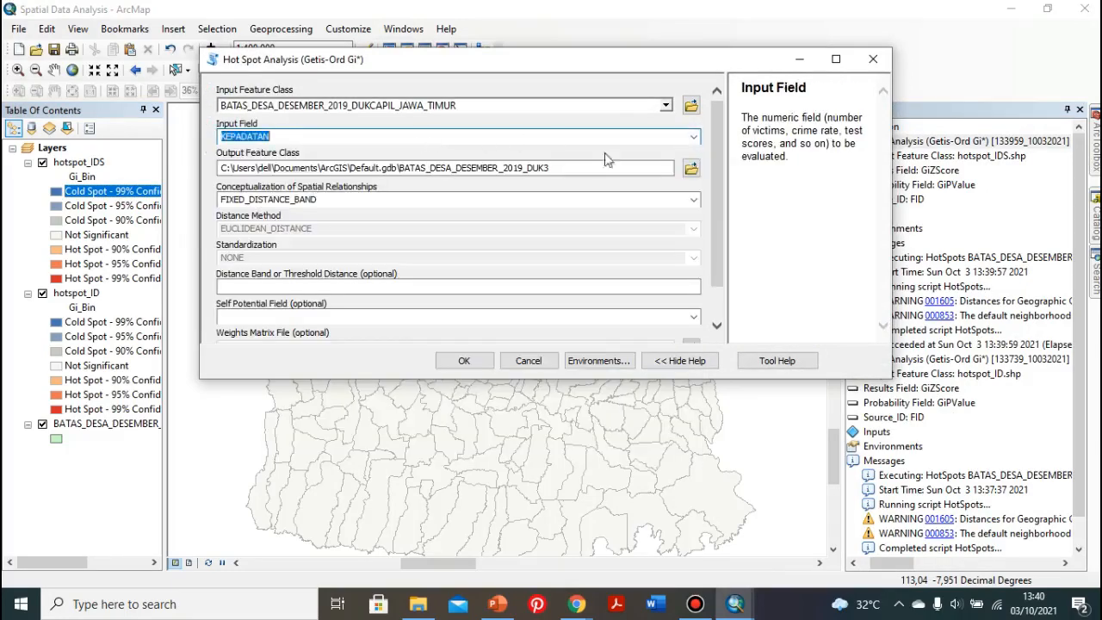
# Step: Try to save the output feature class as hotspot_FDB in the trial folder
pyautogui.click(691, 168)
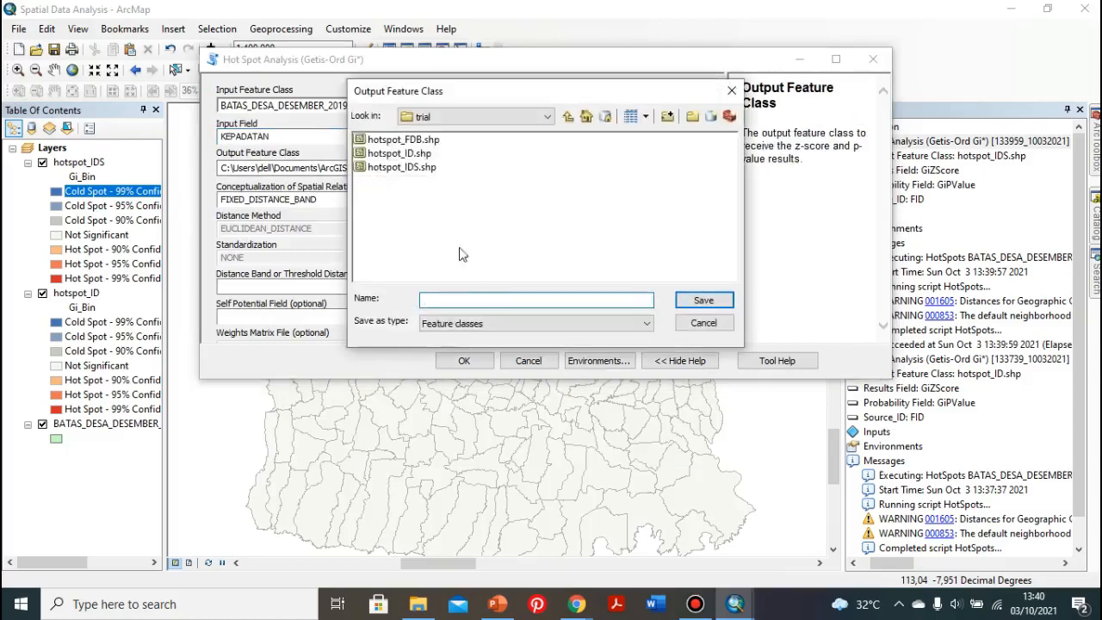
pyautogui.write('hotspot_FDB')
pyautogui.click(682, 302)
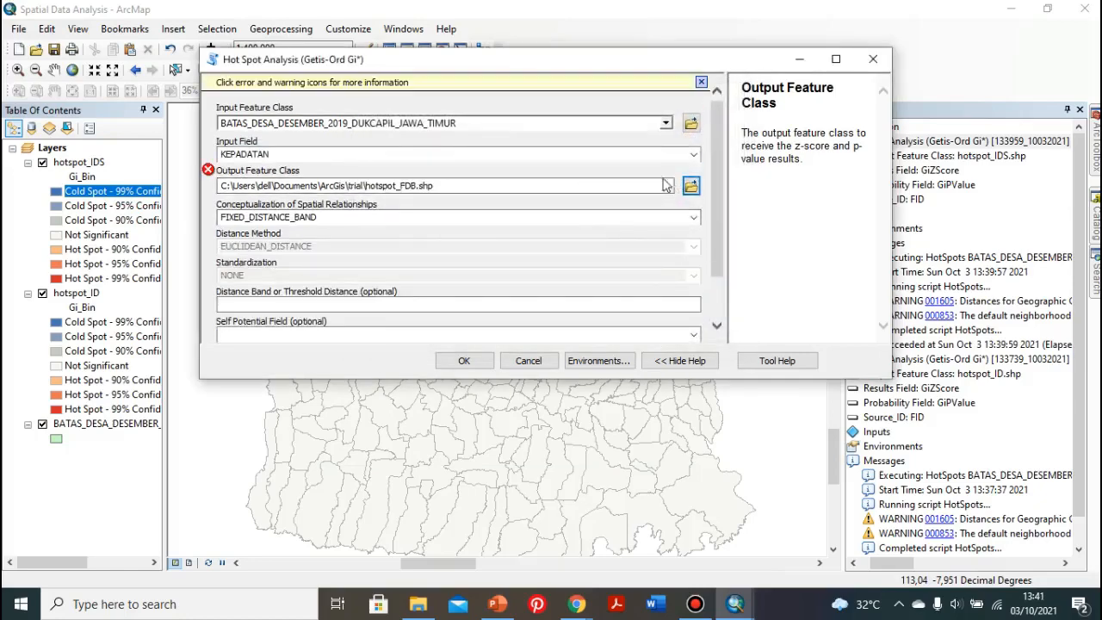
# Step: Name the output feature class hotspot_FDBand in the trial folder and run the analysis with FIXED_DISTANCE_BAND
pyautogui.click(692, 188)
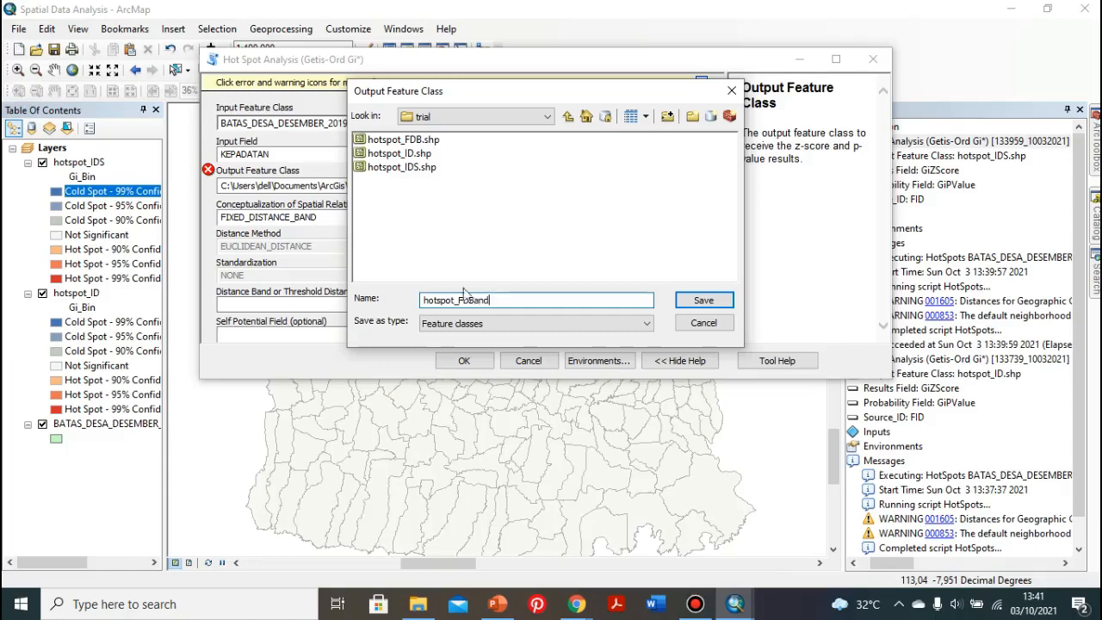
pyautogui.click(702, 300)
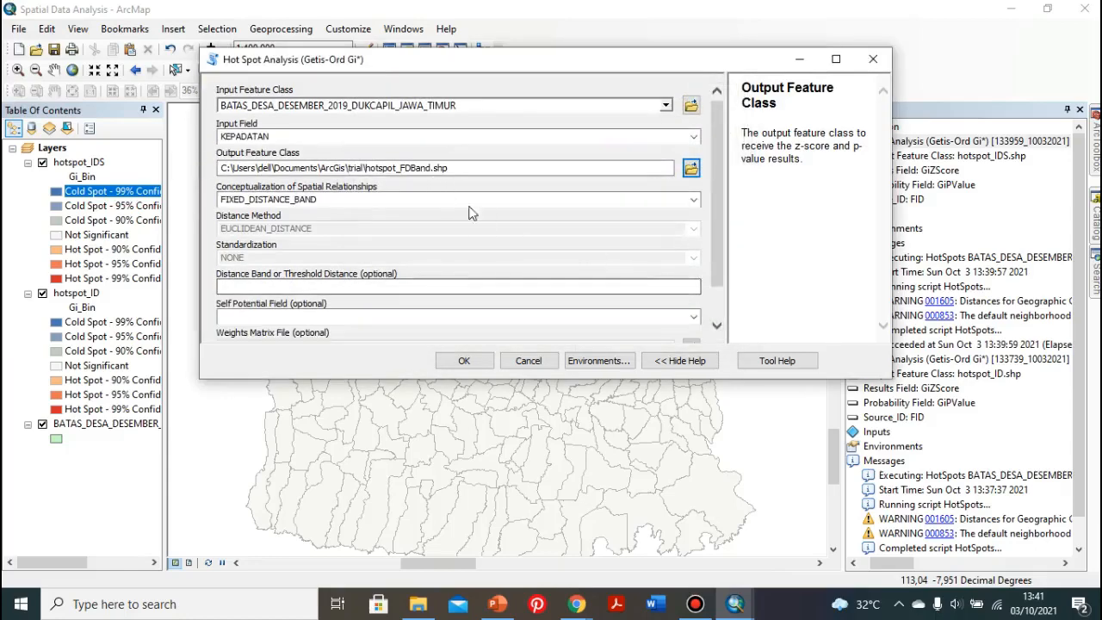
pyautogui.scroll(-1, 623, 151)
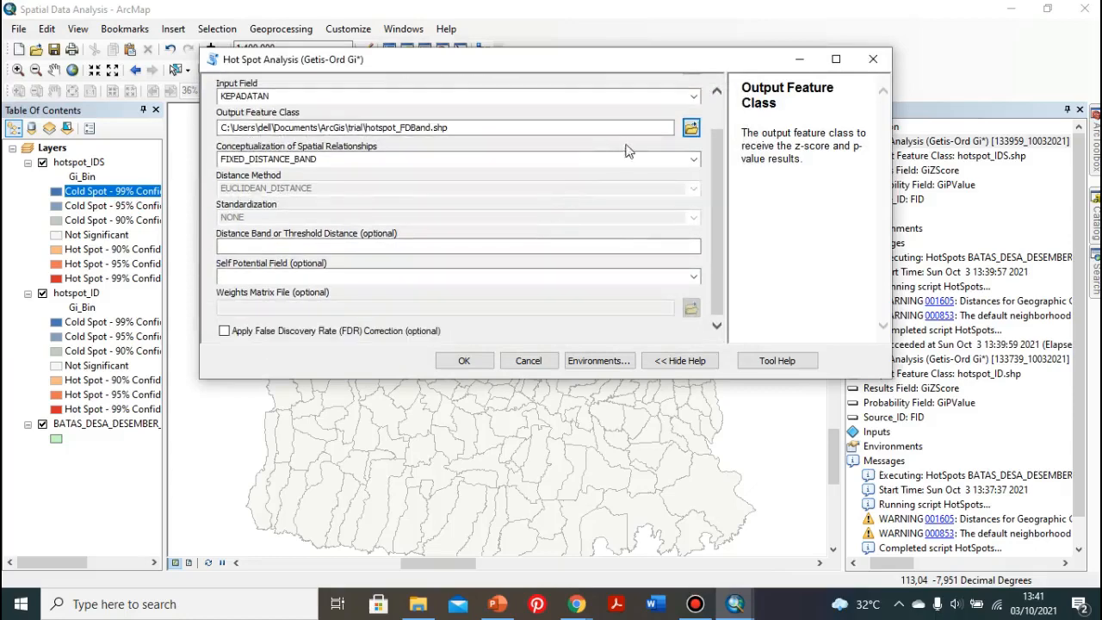
pyautogui.click(693, 159)
pyautogui.click(689, 189)
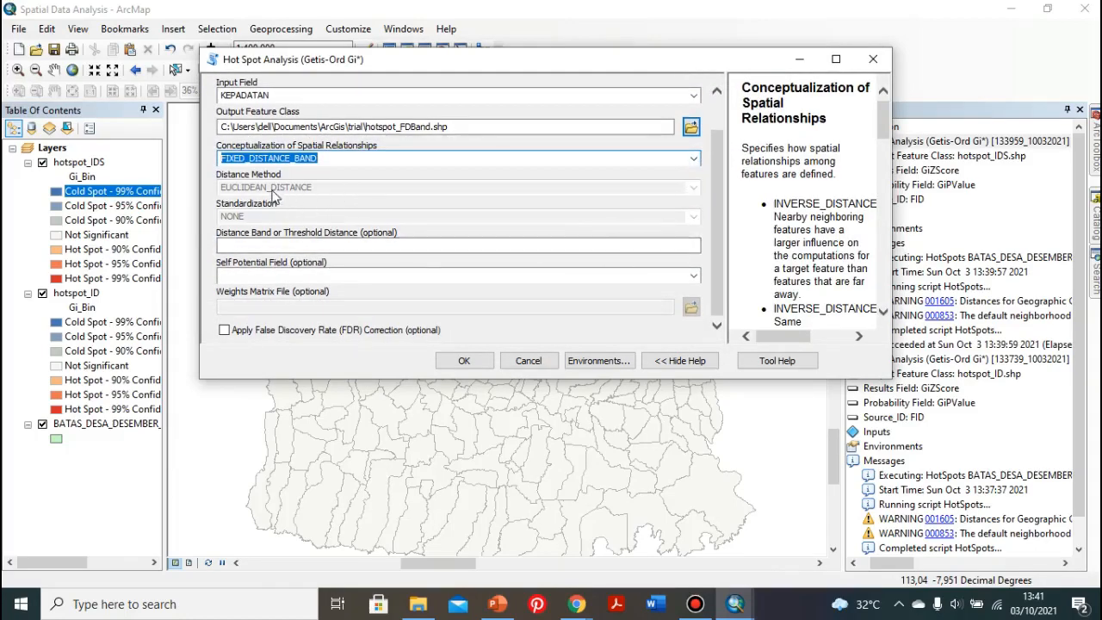
pyautogui.click(463, 361)
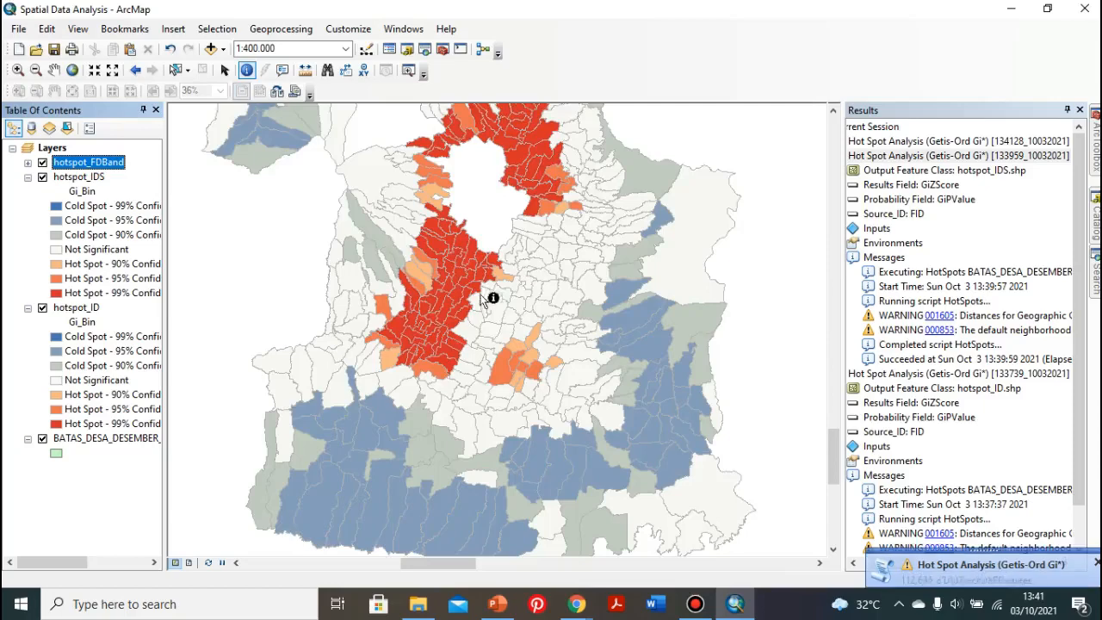
# Step: Expand the hotspot_FDBand legend and identify a cold spot and a hot spot polygon to read their density, z-score and p-value
pyautogui.scroll(2, 443, 274)
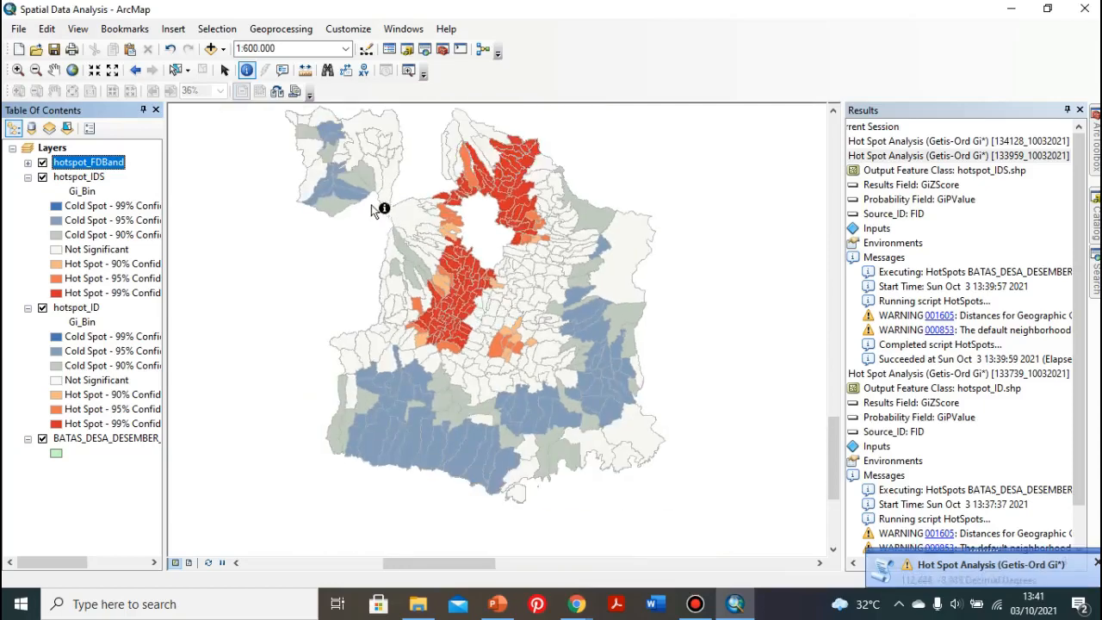
pyautogui.click(27, 163)
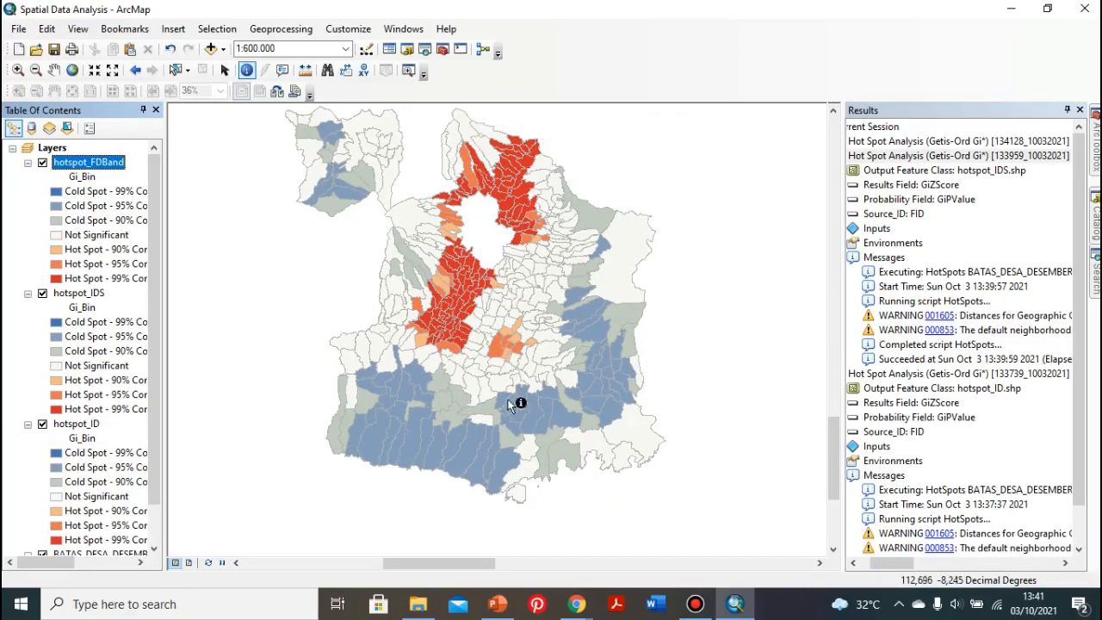
pyautogui.click(418, 444)
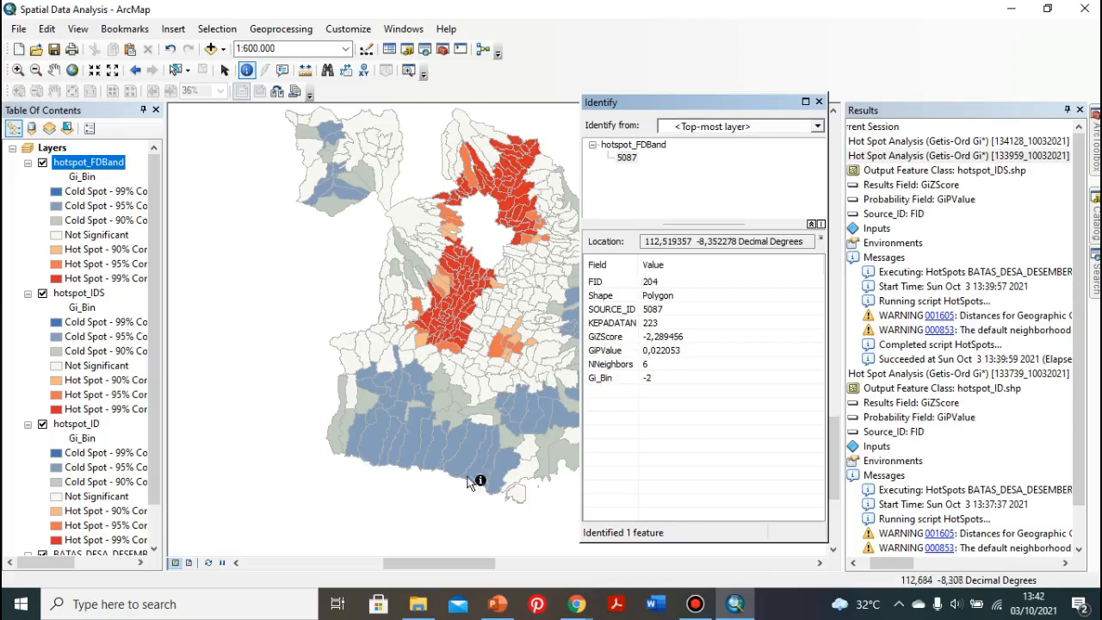
pyautogui.click(457, 264)
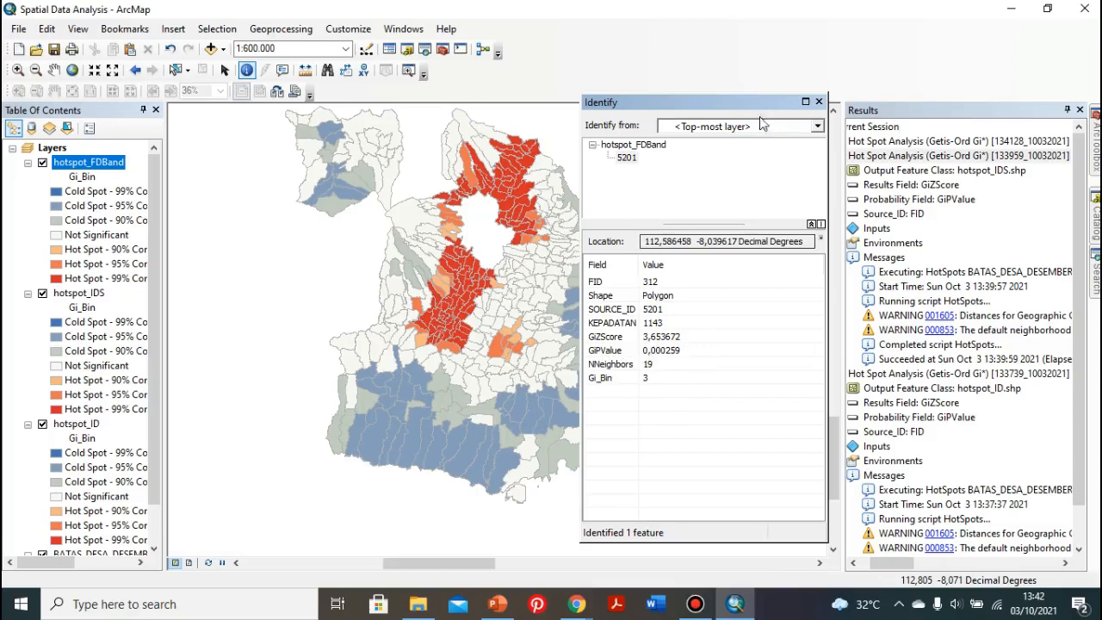
pyautogui.click(819, 103)
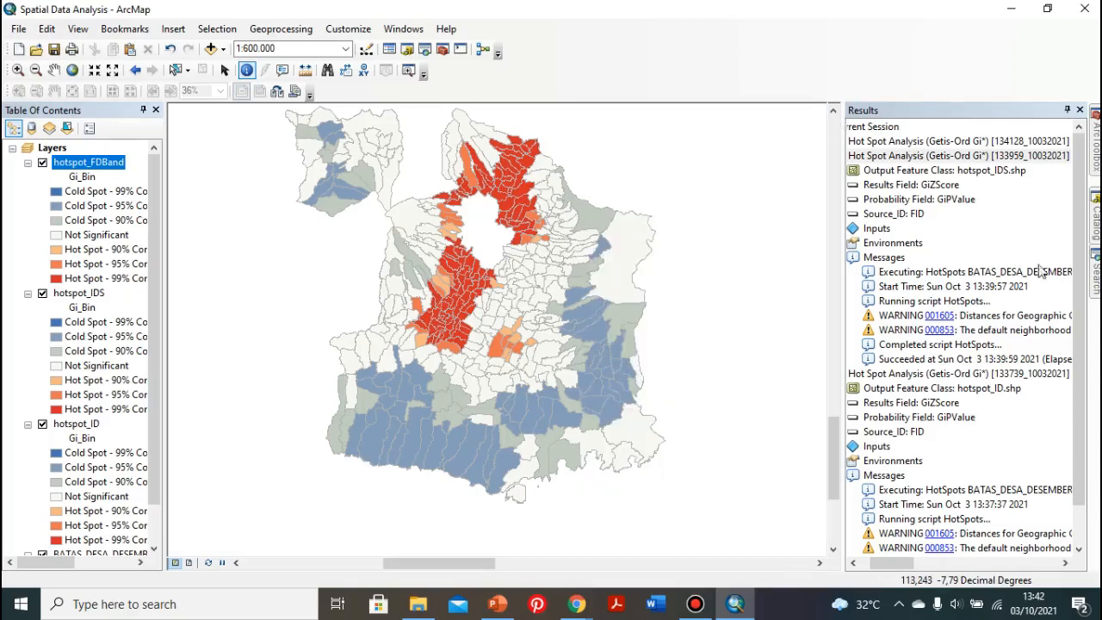
pyautogui.moveTo(836, 448); pyautogui.dragTo(836, 416)
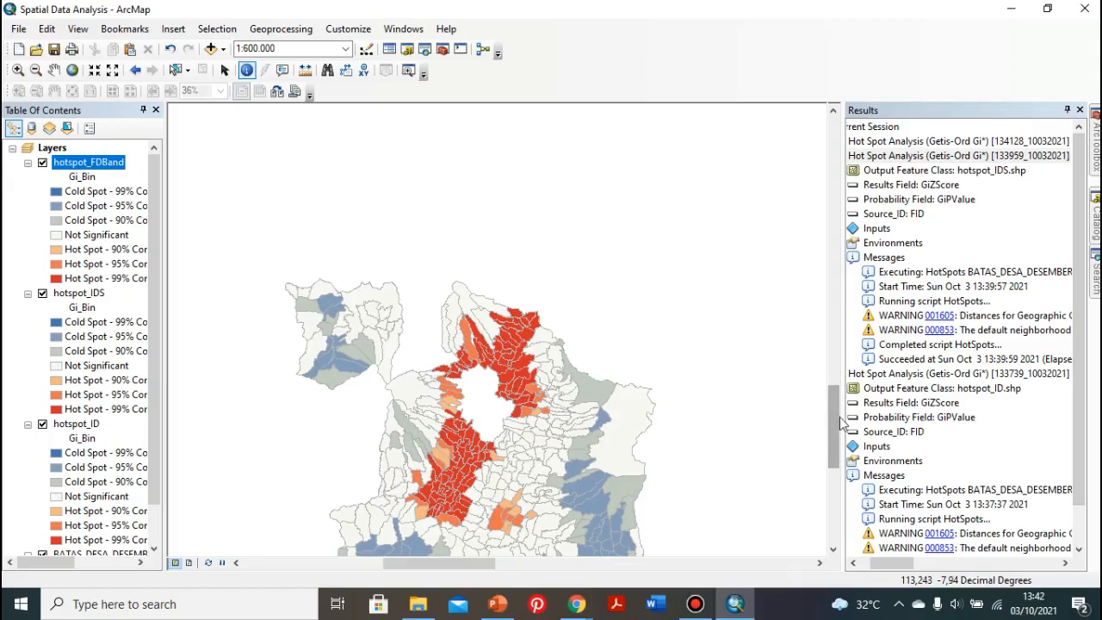
pyautogui.moveTo(839, 419); pyautogui.dragTo(834, 450)
pyautogui.scroll(-1, 136, 320)
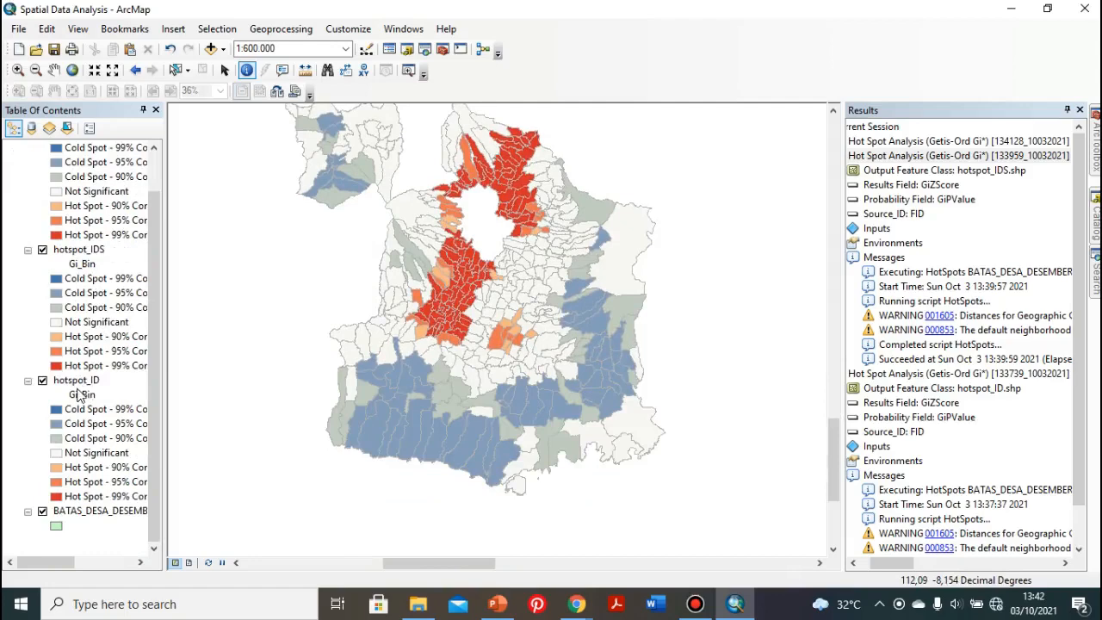
pyautogui.scroll(1, 88, 370)
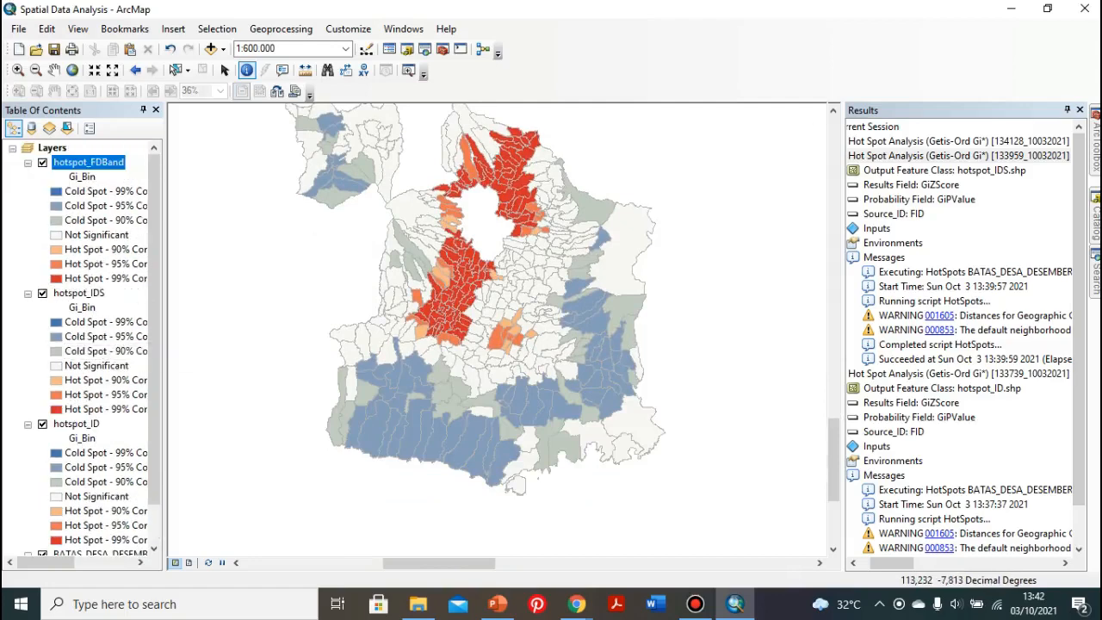
# Step: Browse the toolsets of the Spatial Statistics and Spatial Analyst toolboxes
pyautogui.click(1094, 155)
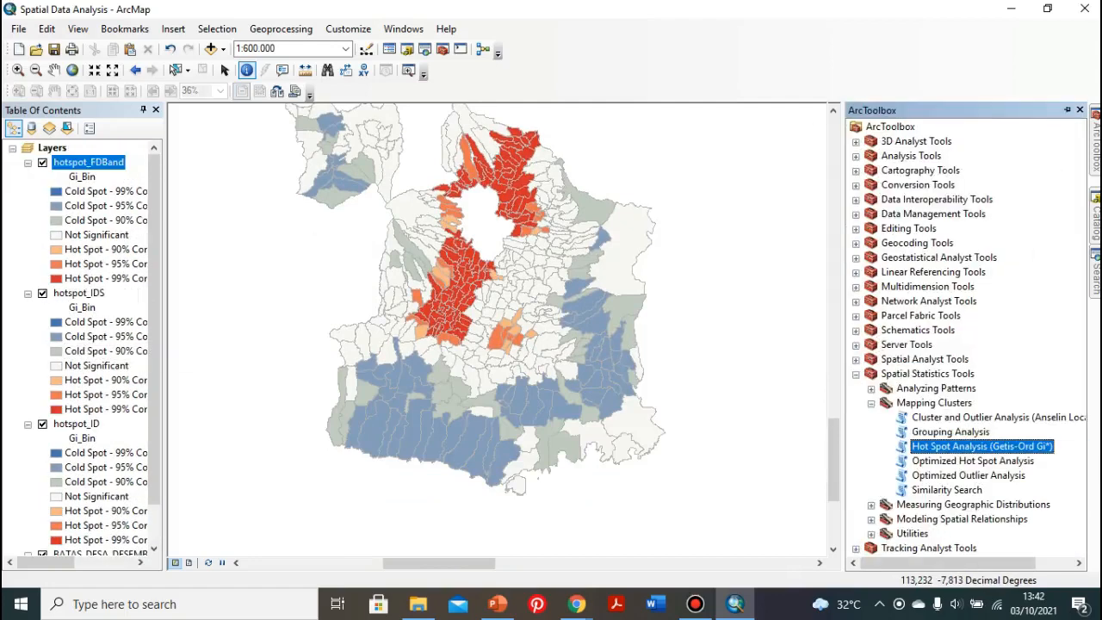
pyautogui.click(871, 403)
pyautogui.click(856, 373)
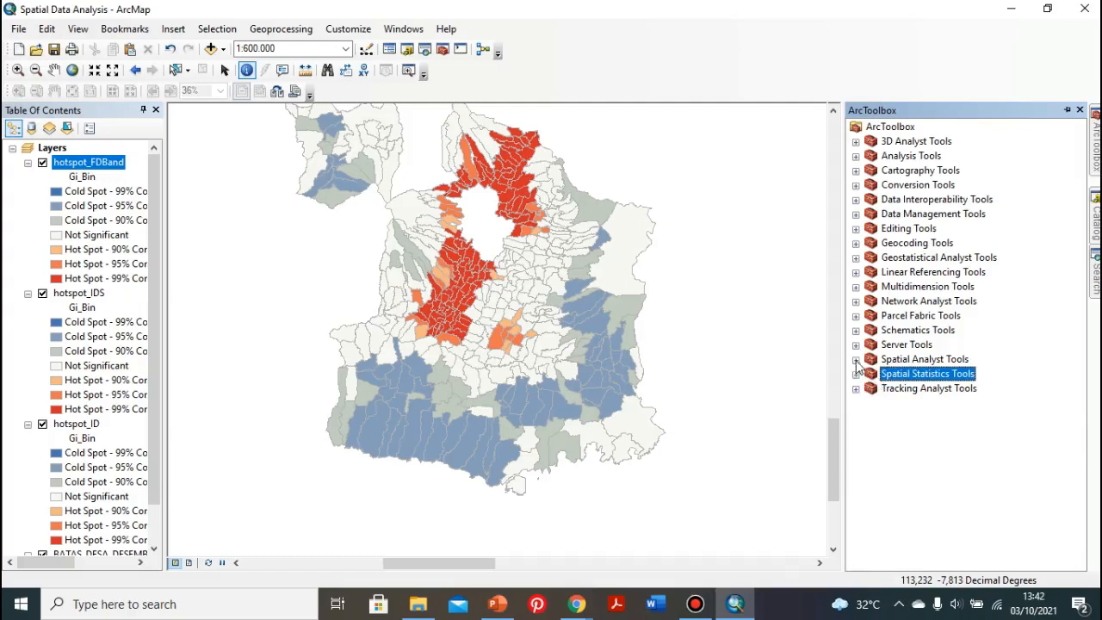
pyautogui.click(856, 375)
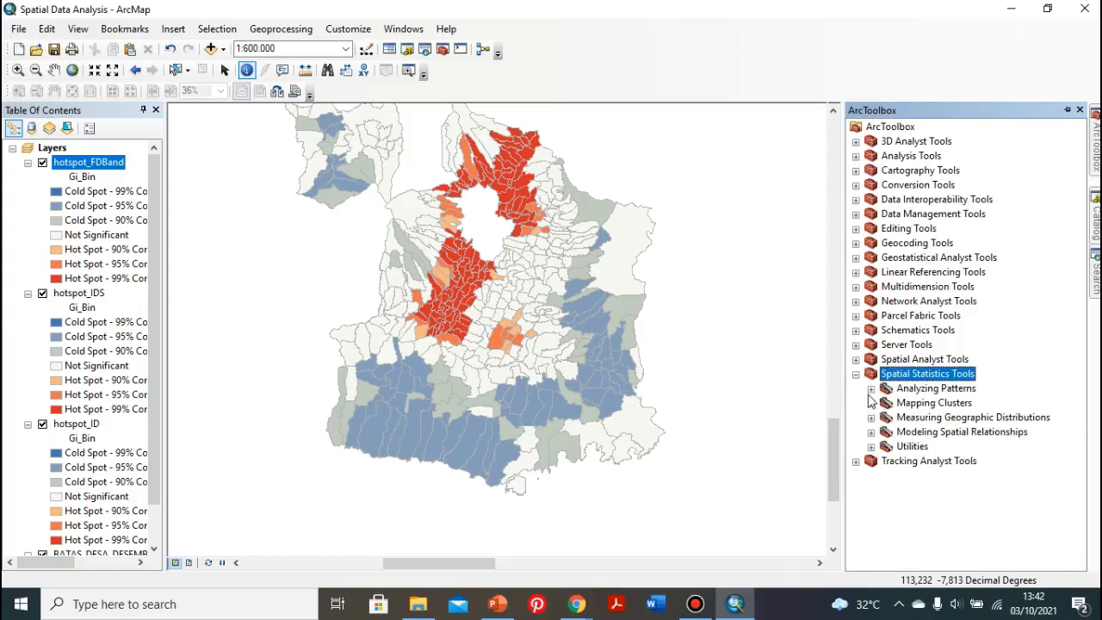
pyautogui.click(856, 359)
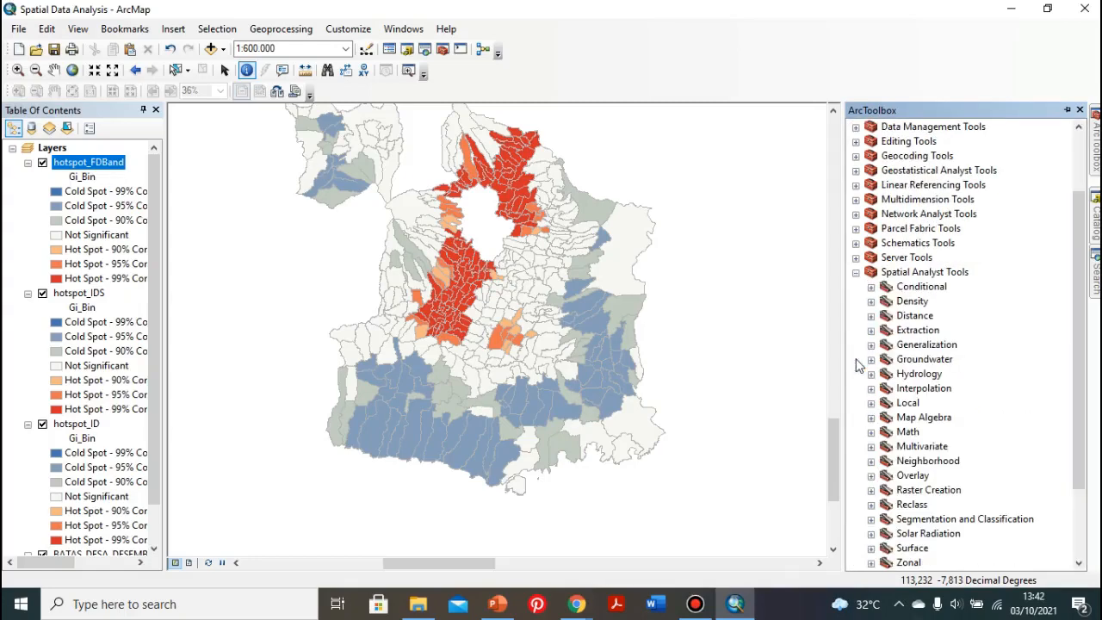
pyautogui.click(856, 272)
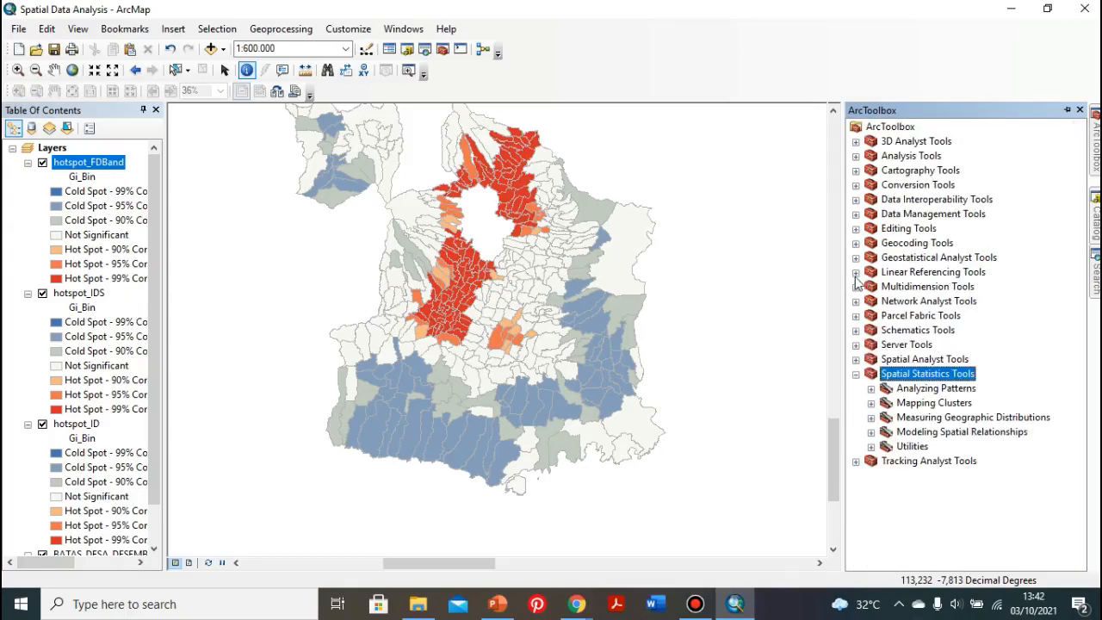
# Step: Start the Spatial Autocorrelation (Morans I) tool with BATAS_DESA_DESEMBER_2019_DUKCAPIL_JAWA_TIMUR as input feature class and KEPADATAN as input field
pyautogui.click(871, 389)
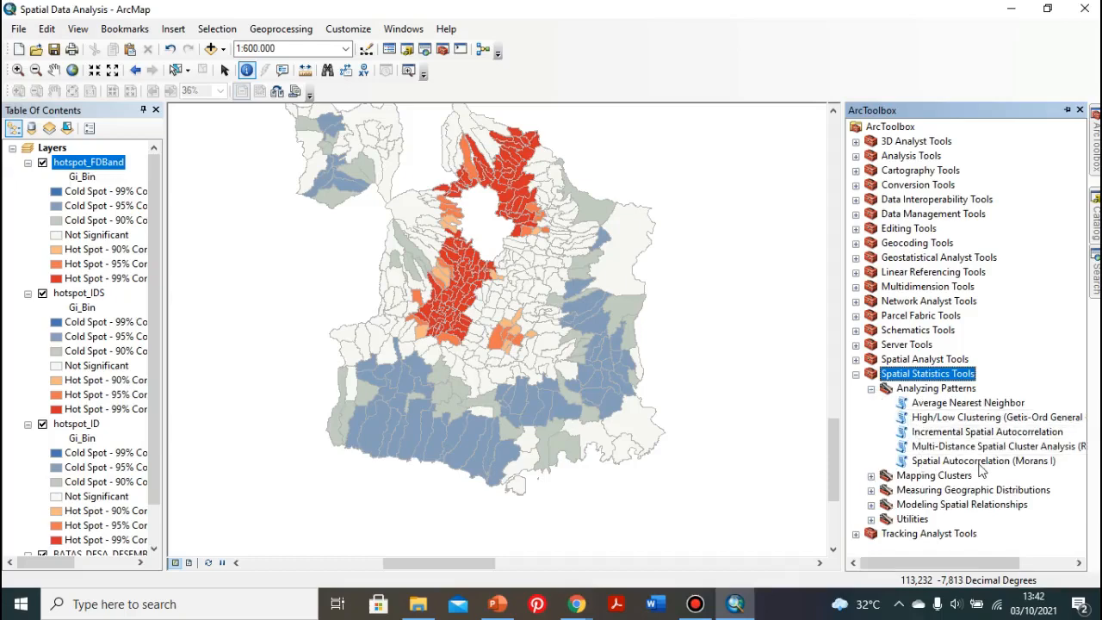
pyautogui.doubleClick(919, 463)
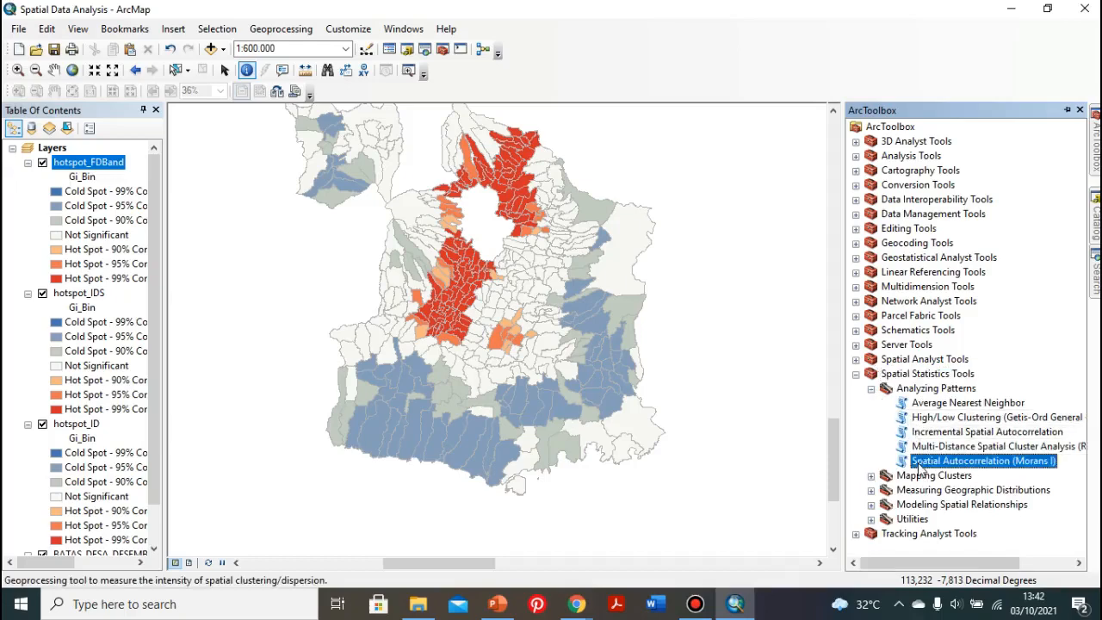
pyautogui.click(666, 105)
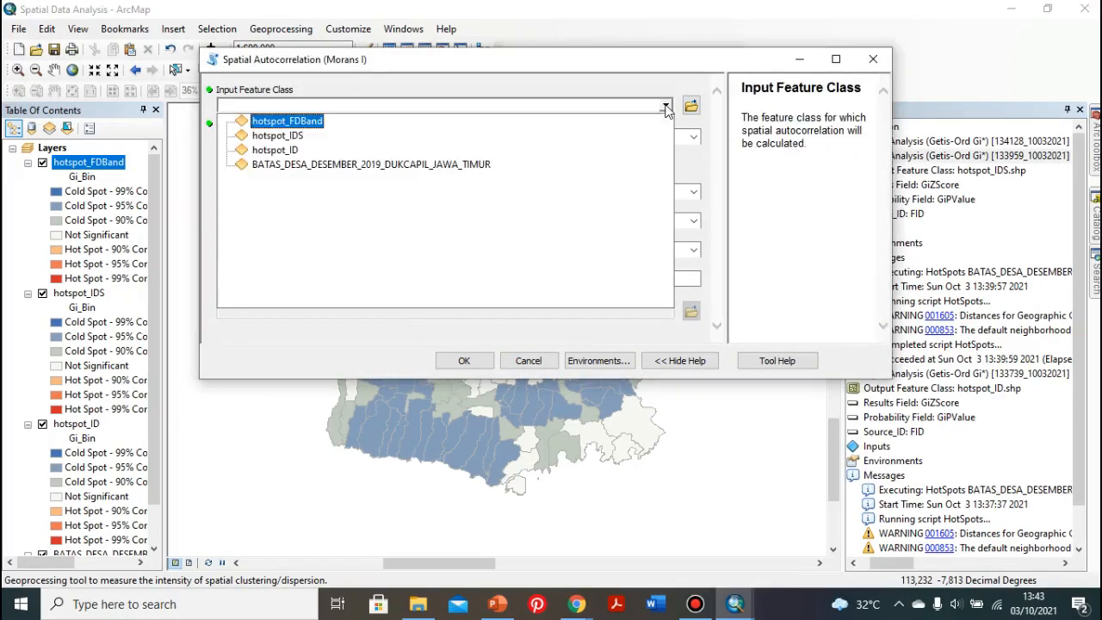
pyautogui.click(276, 165)
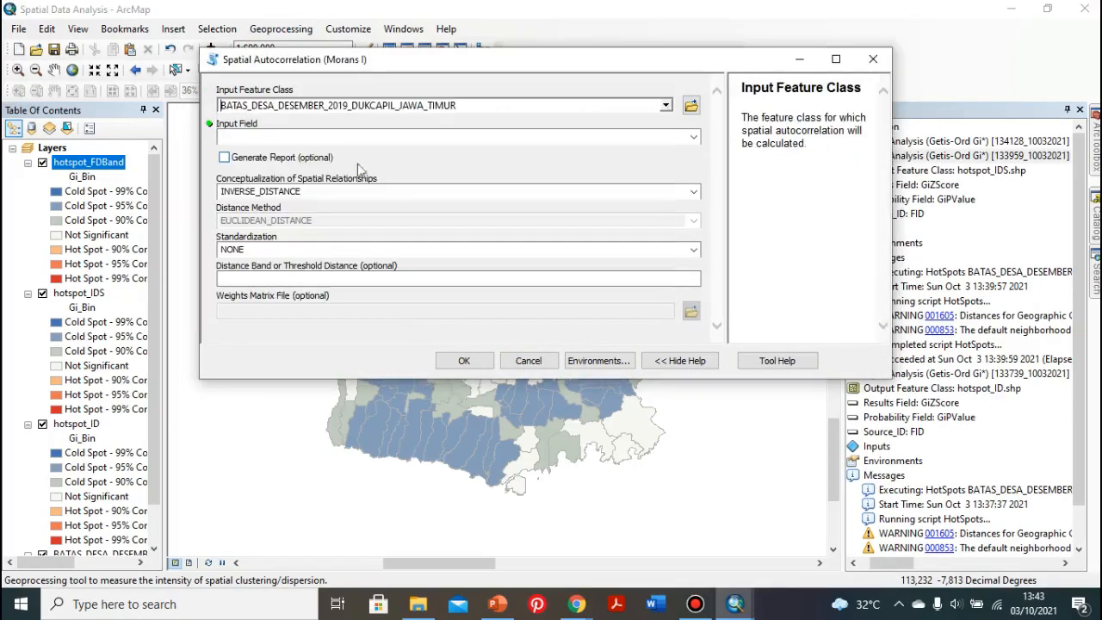
pyautogui.click(693, 137)
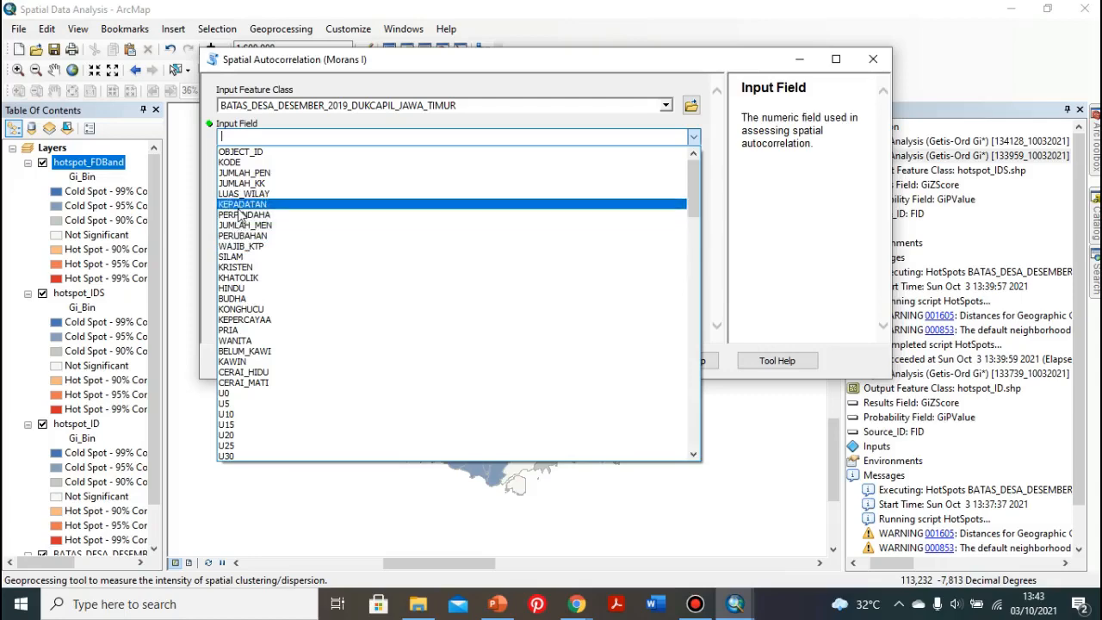
pyautogui.click(244, 205)
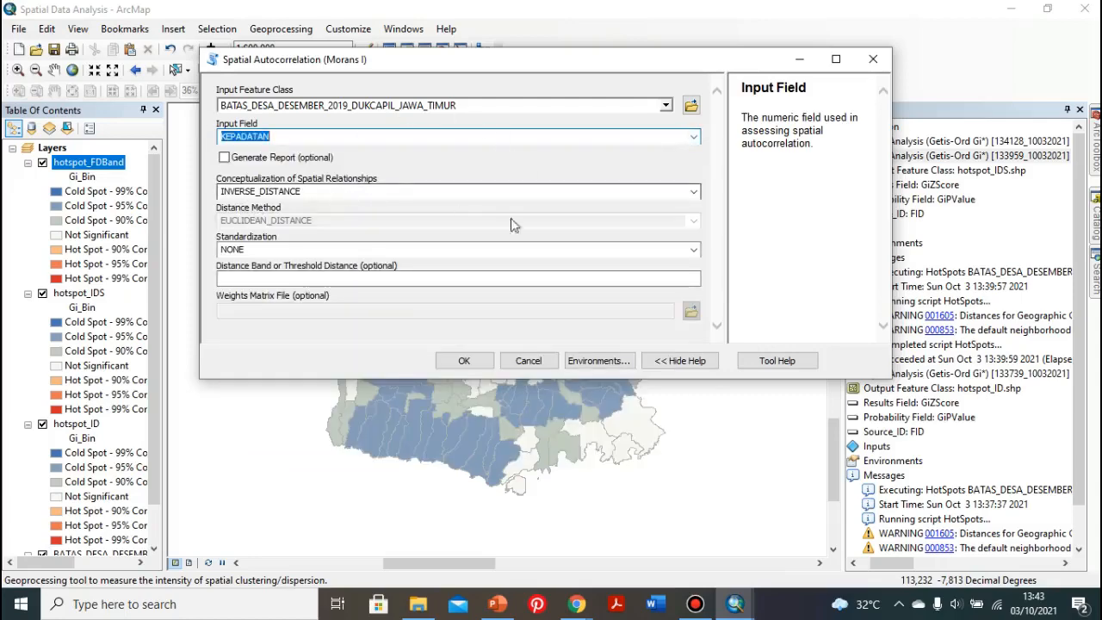
# Step: Set the spatial relationship to FIXED_DISTANCE_BAND, keep EUCLIDEAN_DISTANCE as distance method and set the standardization to ROW
pyautogui.click(694, 192)
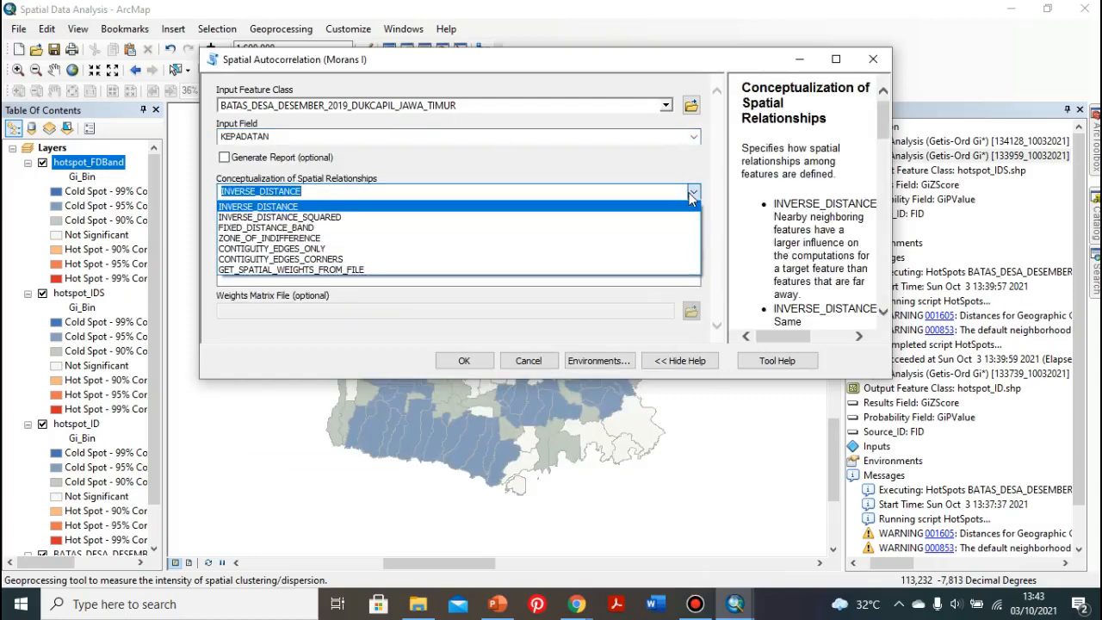
pyautogui.click(256, 227)
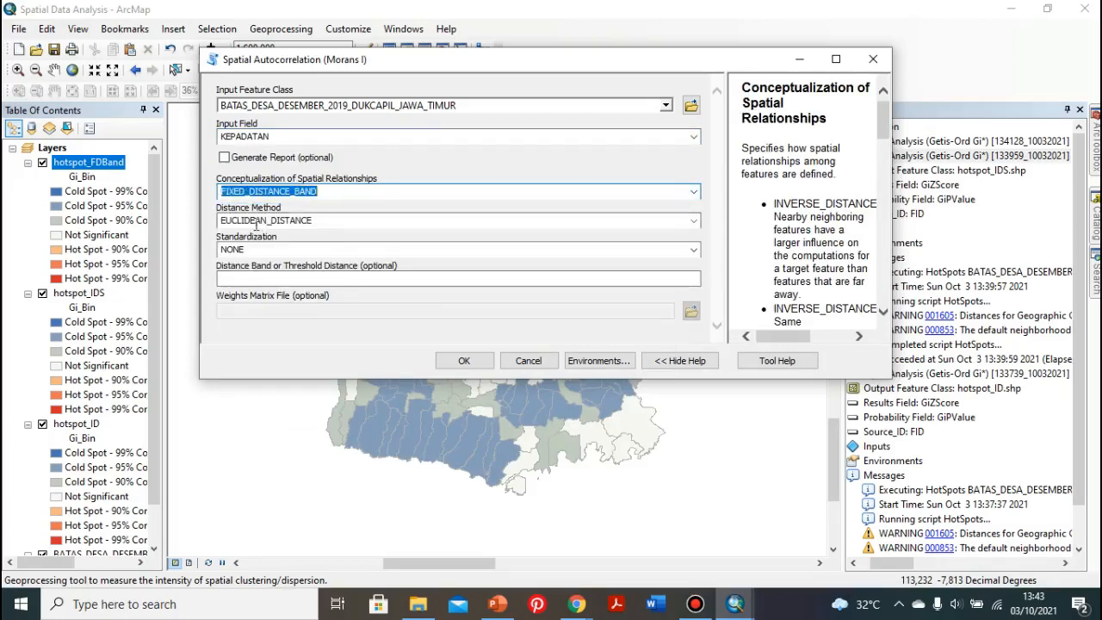
pyautogui.click(694, 221)
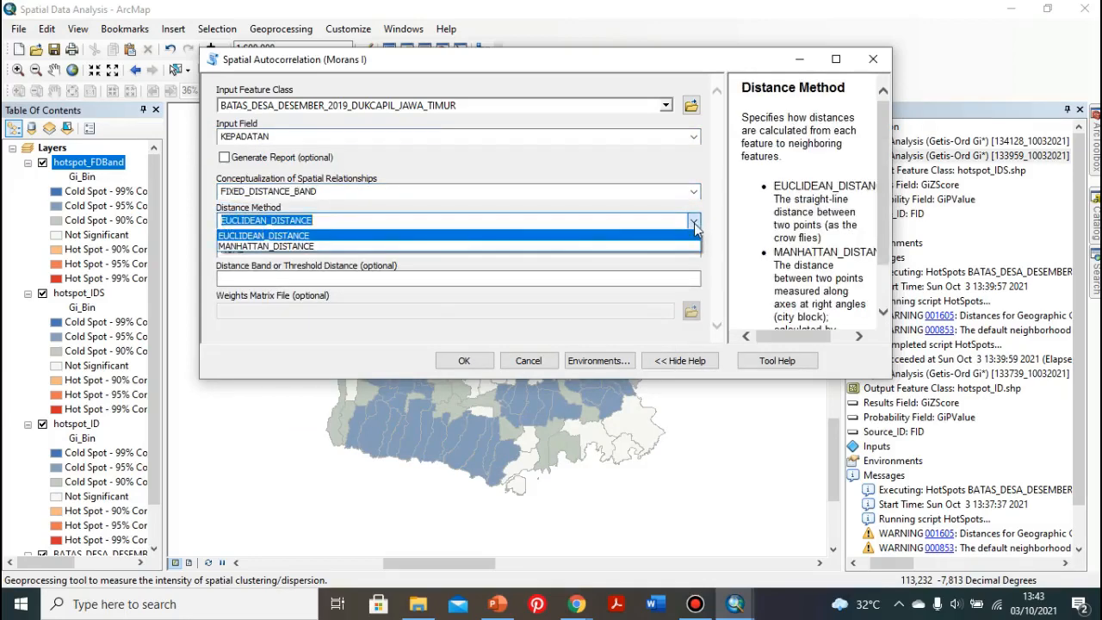
pyautogui.click(694, 223)
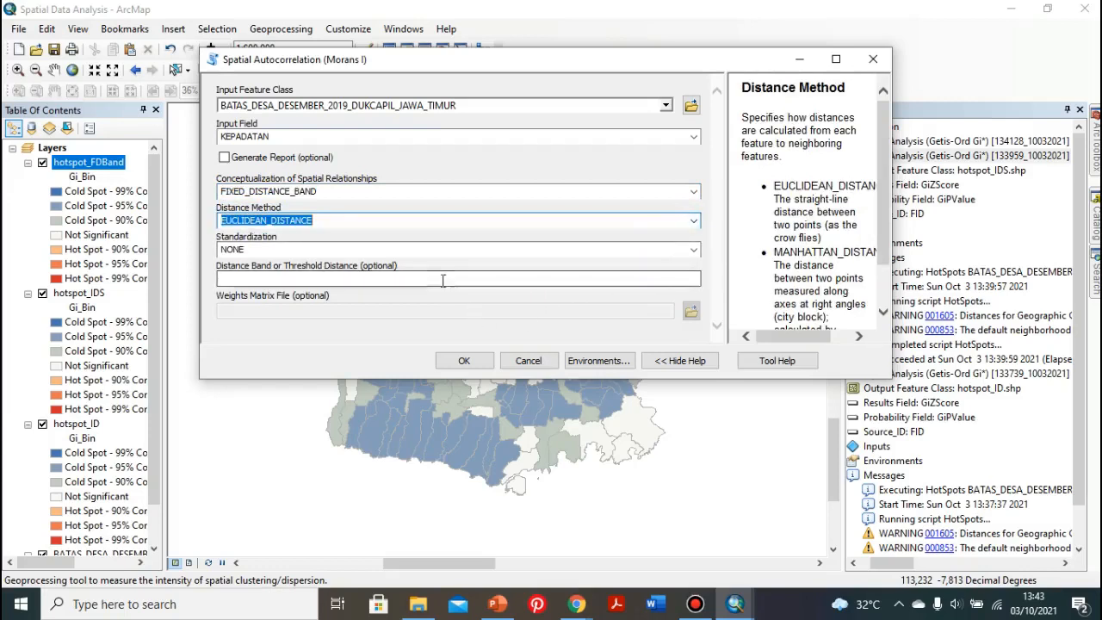
pyautogui.scroll(-1, 443, 248)
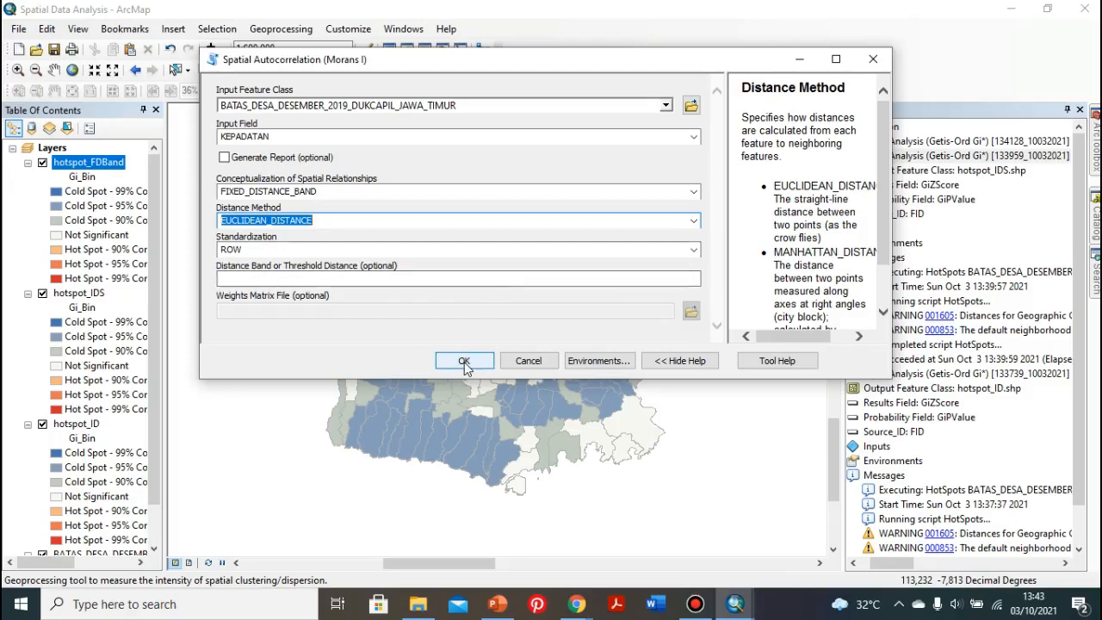
# Step: Read the help on the Euclidean and Manhattan distance methods and run the spatial autocorrelation
pyautogui.moveTo(786, 337); pyautogui.dragTo(801, 338)
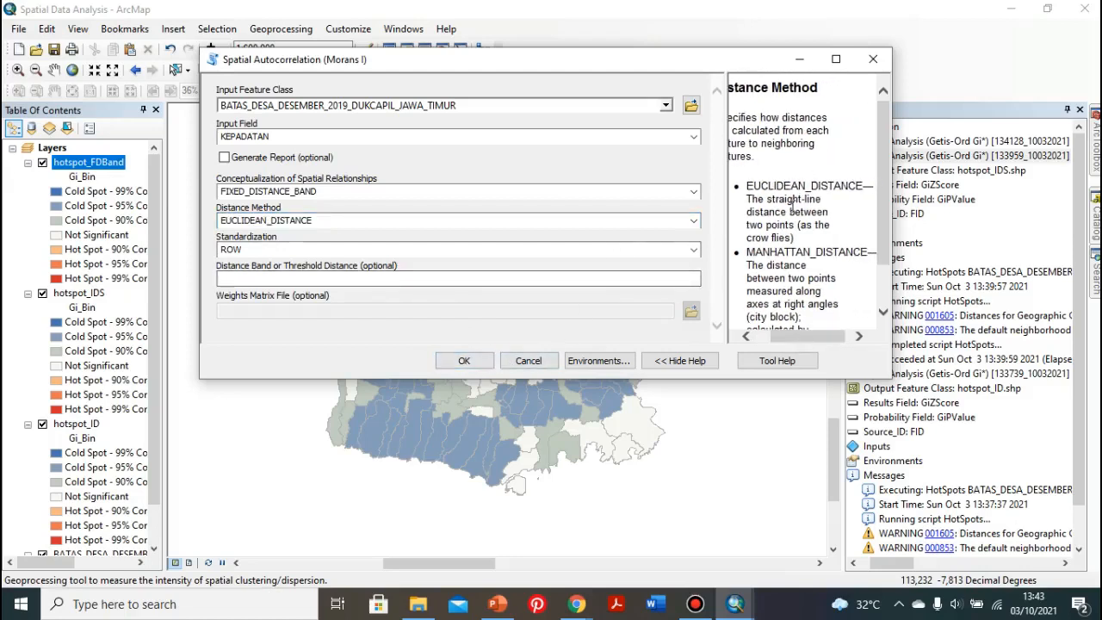
pyautogui.scroll(-1, 792, 205)
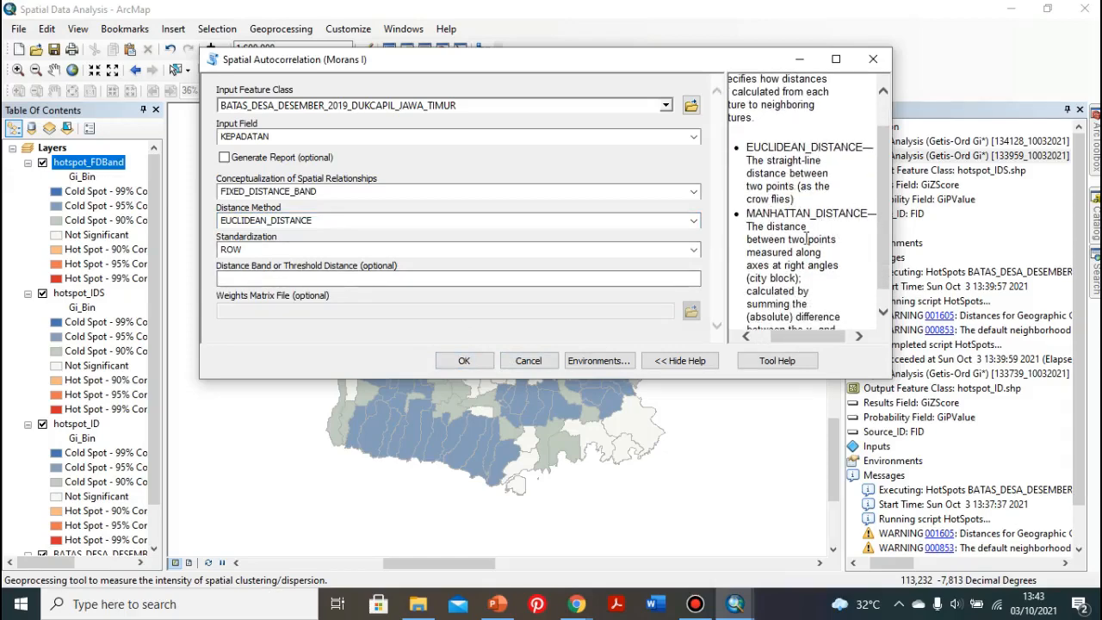
pyautogui.scroll(-1, 806, 239)
pyautogui.scroll(4, 803, 244)
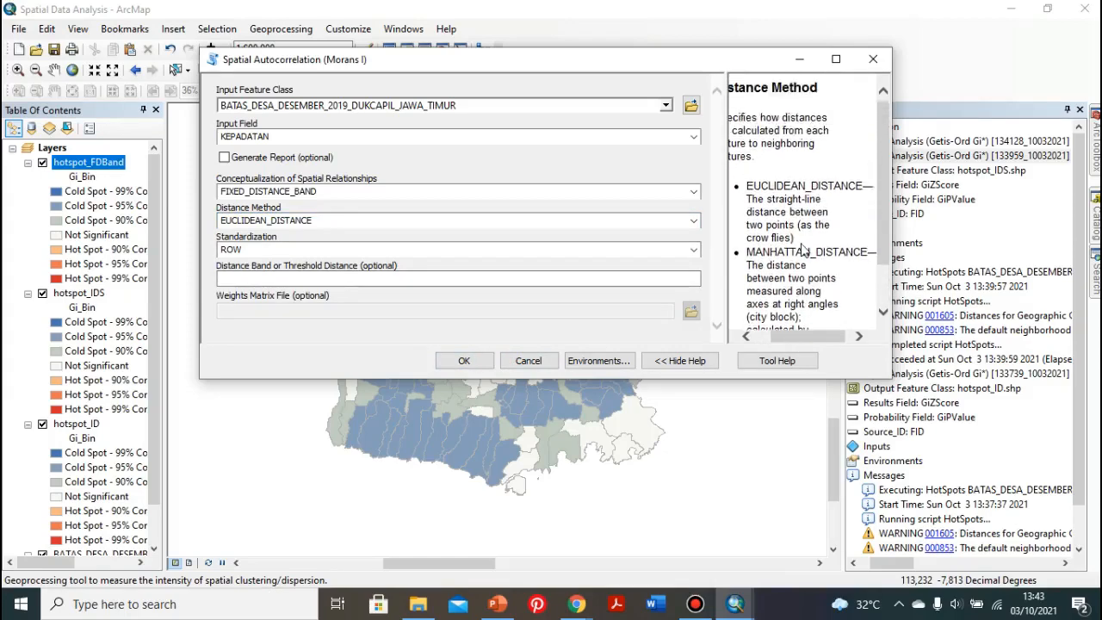
pyautogui.scroll(-4, 798, 240)
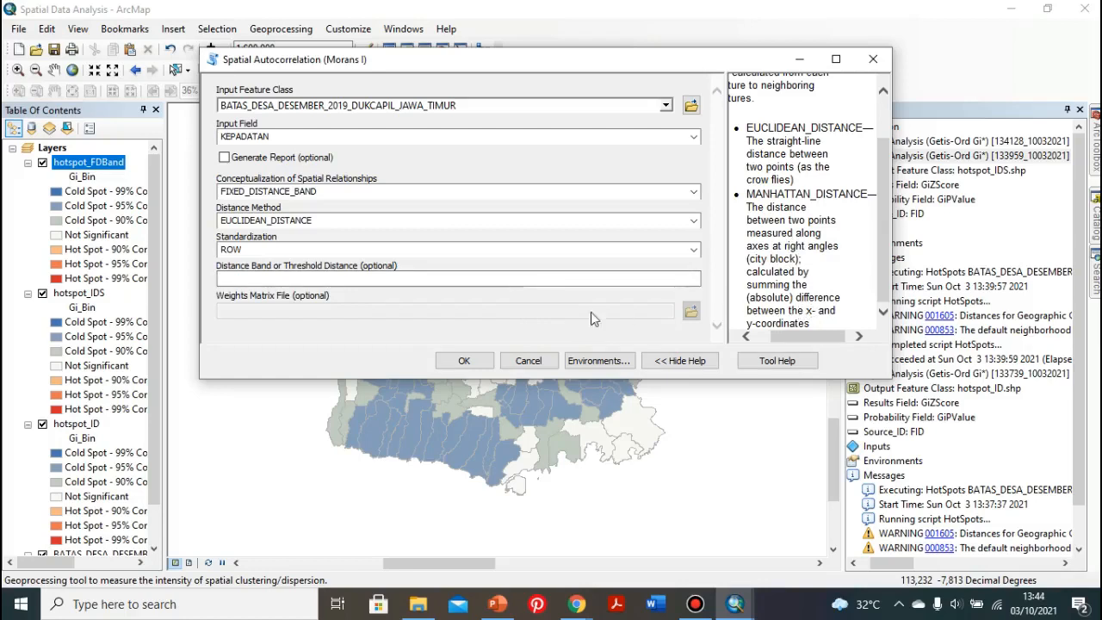
pyautogui.scroll(2, 782, 228)
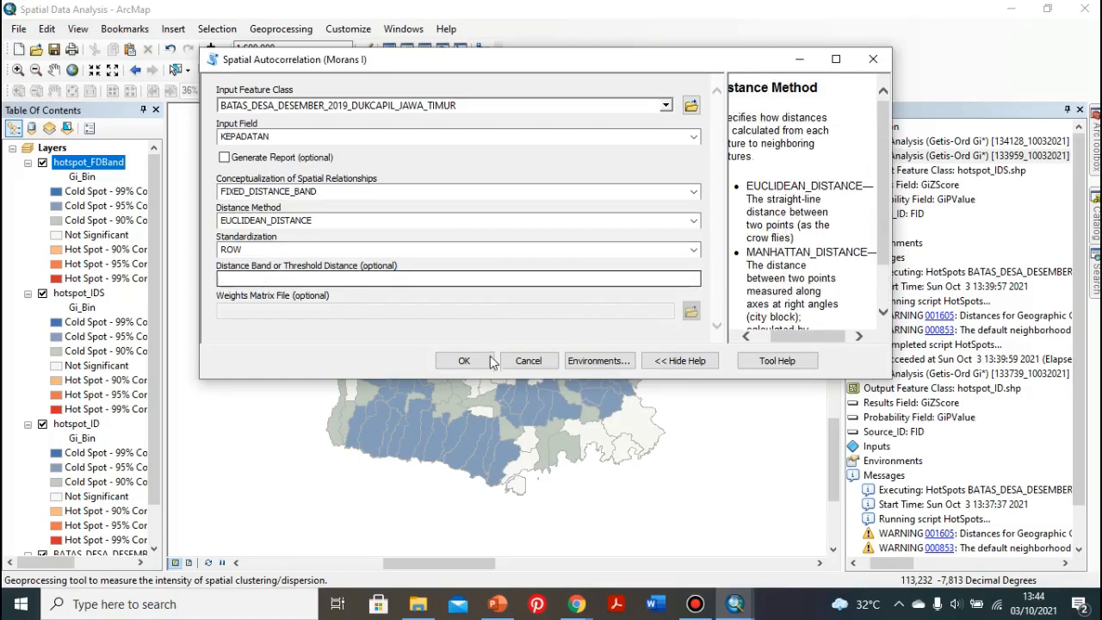
pyautogui.click(464, 361)
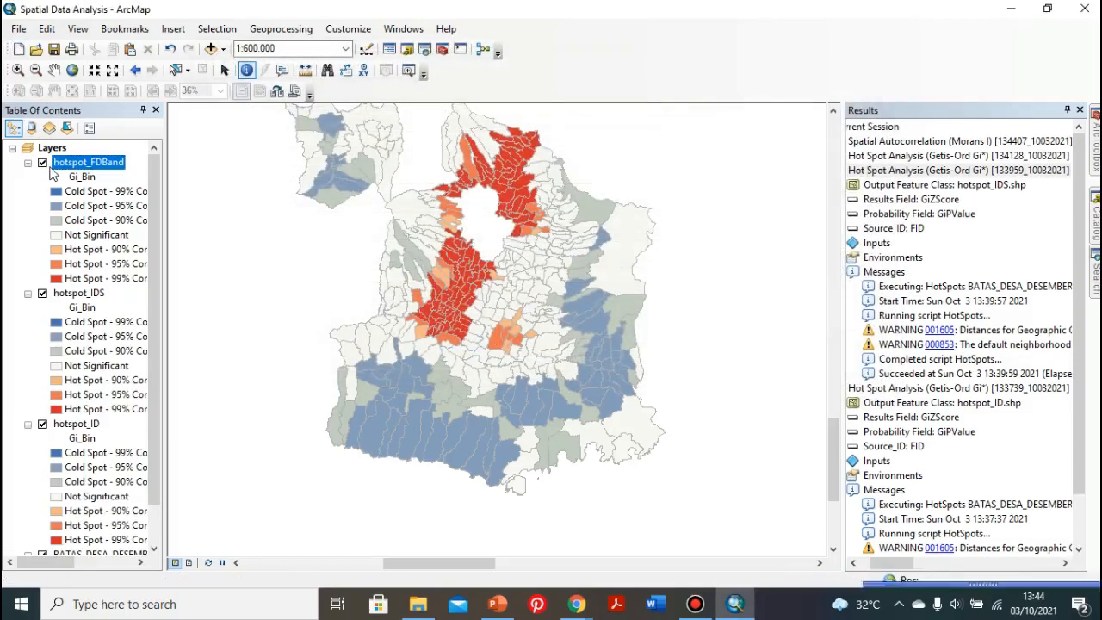
# Step: Open the Spatial Autocorrelation result and examine the Global Moran's I Summary for the index, z-score and p-value
pyautogui.click(989, 564)
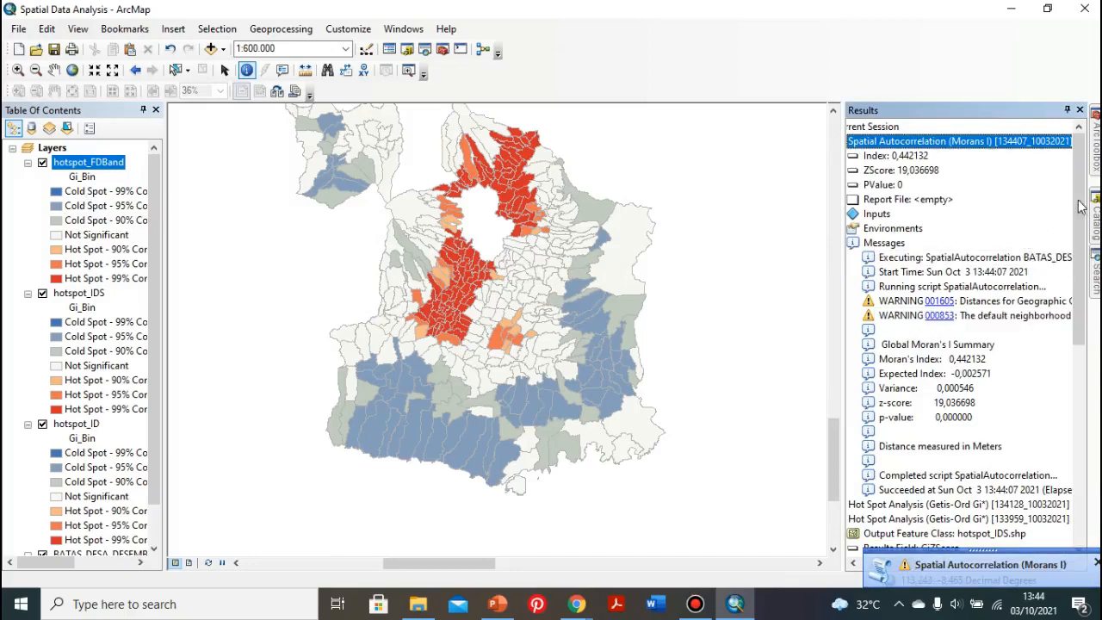
pyautogui.scroll(-1, 1067, 213)
pyautogui.scroll(-1, 54, 325)
pyautogui.scroll(1, 54, 326)
pyautogui.scroll(-1, 61, 319)
pyautogui.scroll(1, 61, 318)
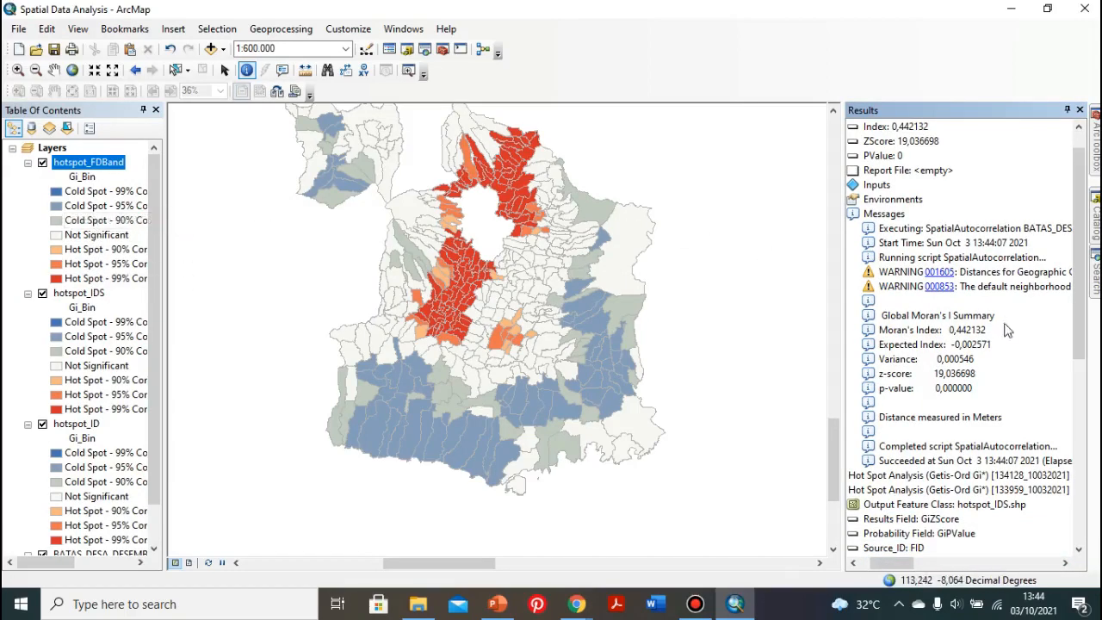
pyautogui.scroll(-1, 990, 340)
pyautogui.scroll(1, 979, 341)
pyautogui.scroll(1, 979, 342)
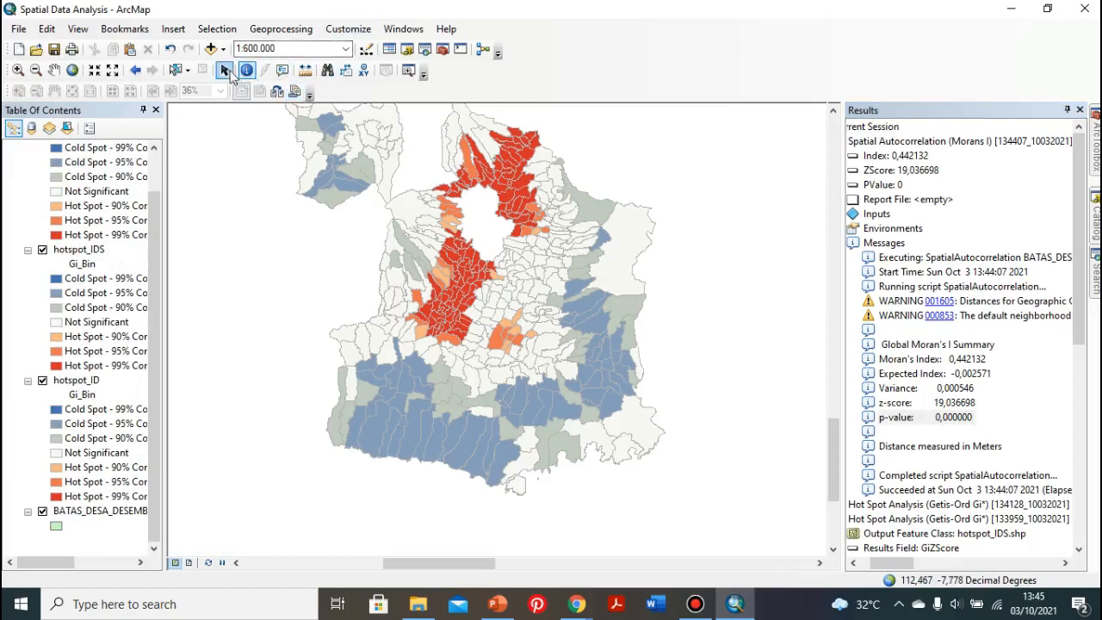
pyautogui.click(225, 71)
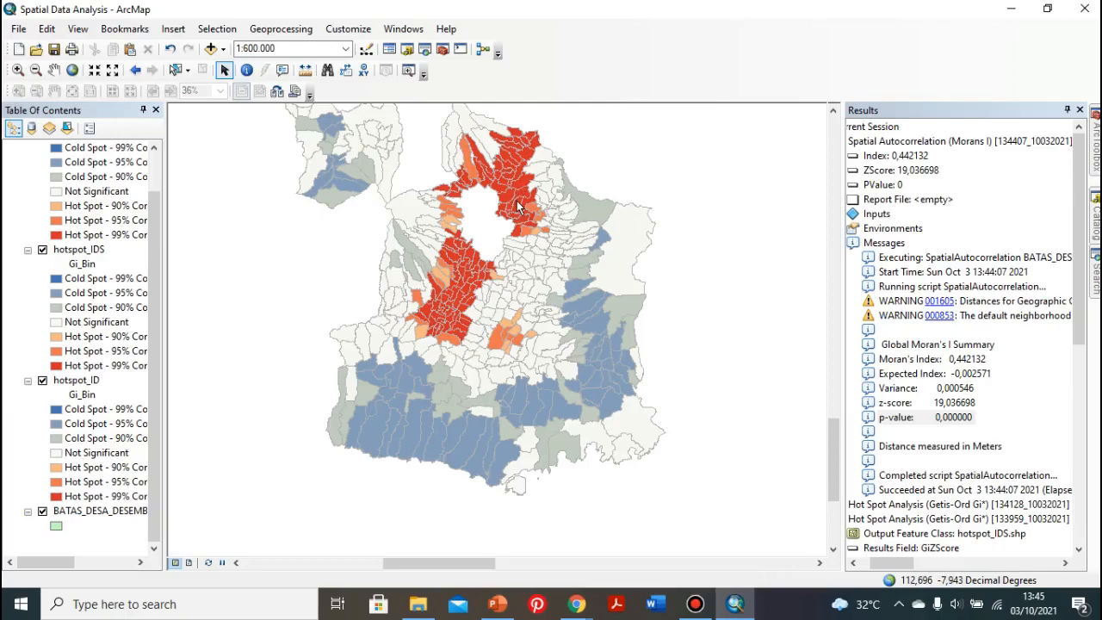
pyautogui.scroll(2, 519, 228)
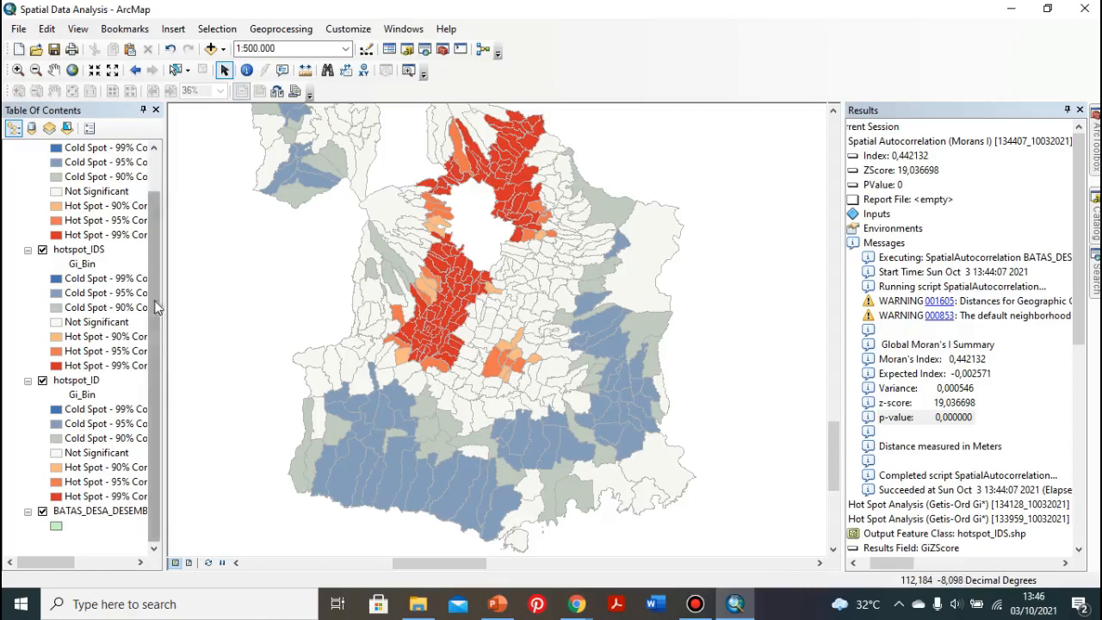
pyautogui.scroll(1, 156, 294)
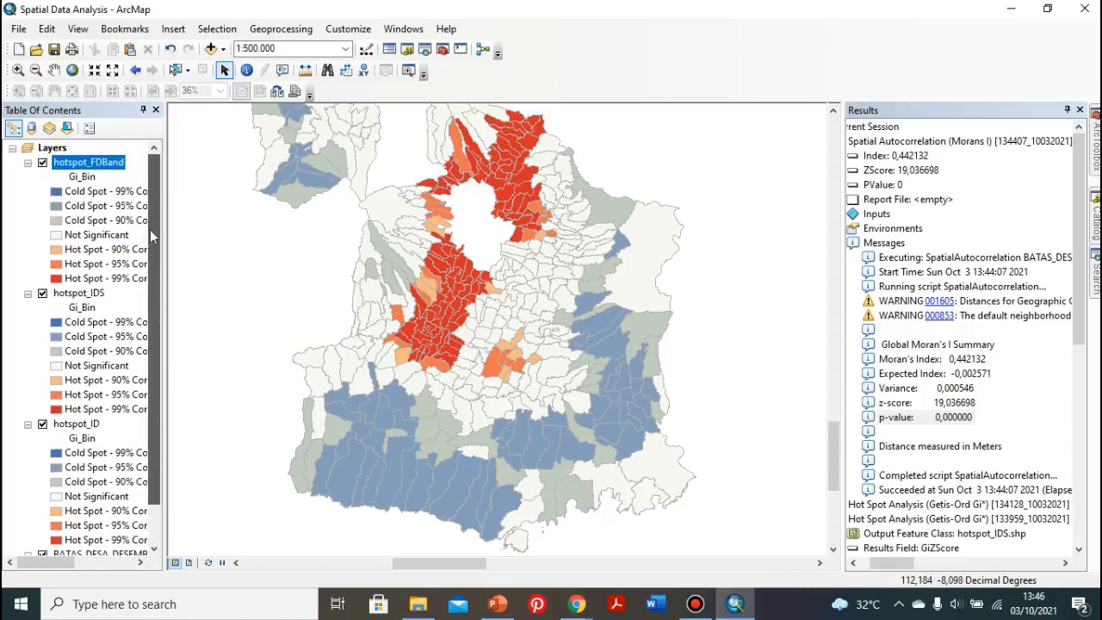
pyautogui.scroll(-1, 155, 232)
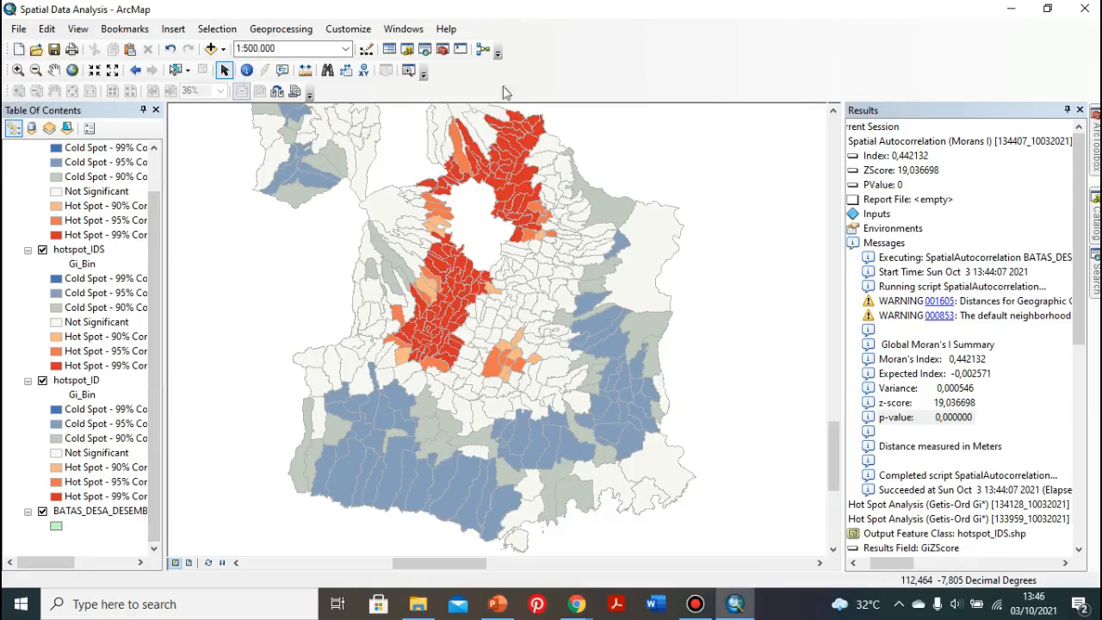
pyautogui.moveTo(832, 436); pyautogui.dragTo(874, 450)
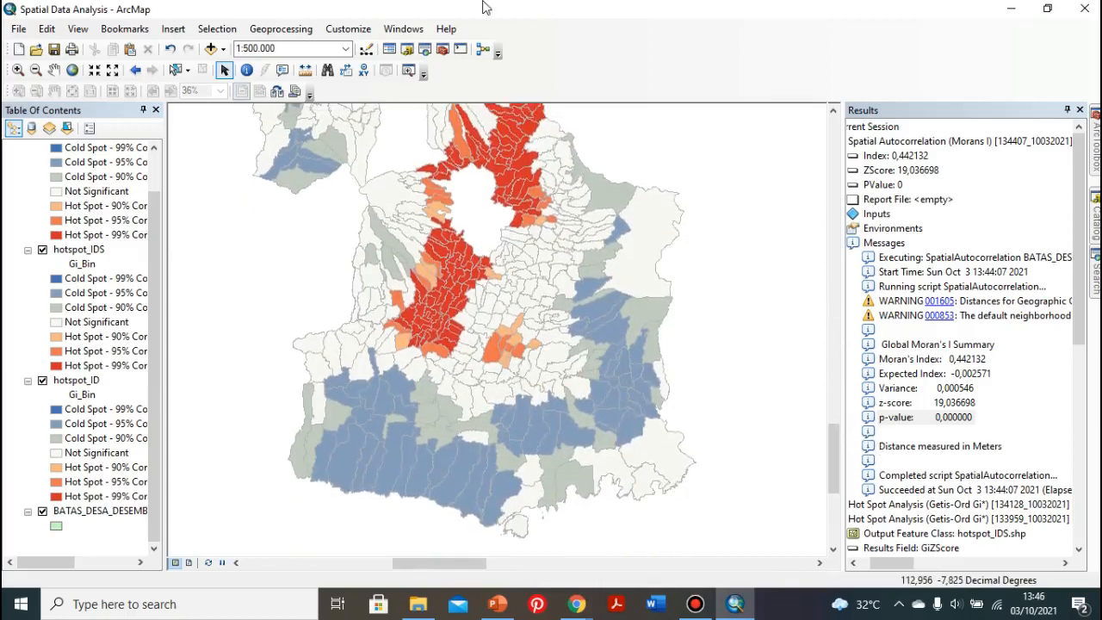
pyautogui.click(628, 9)
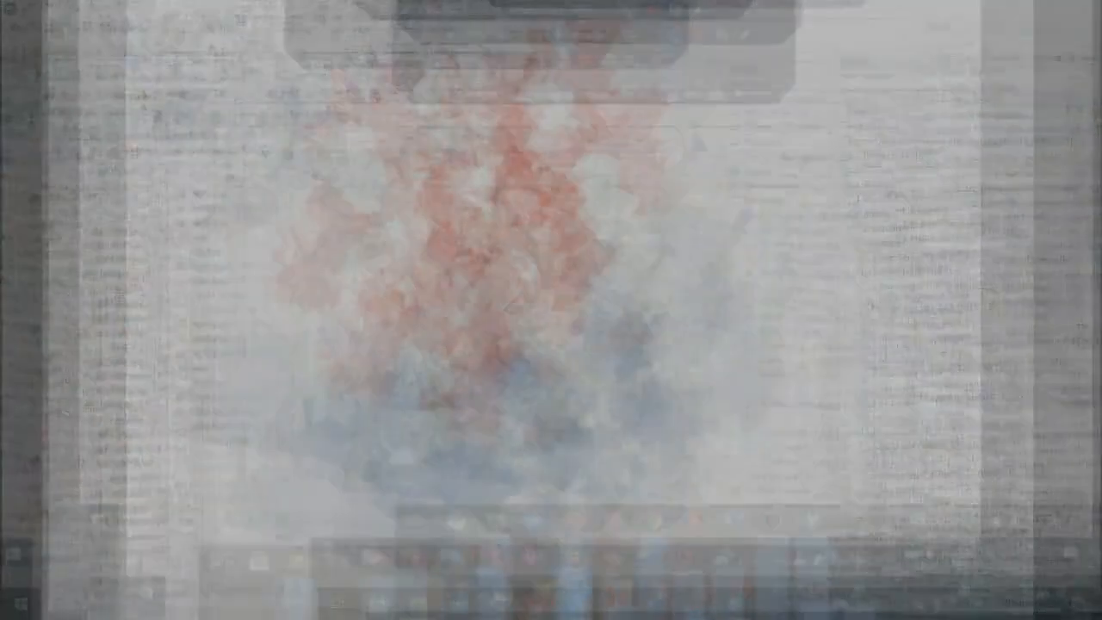